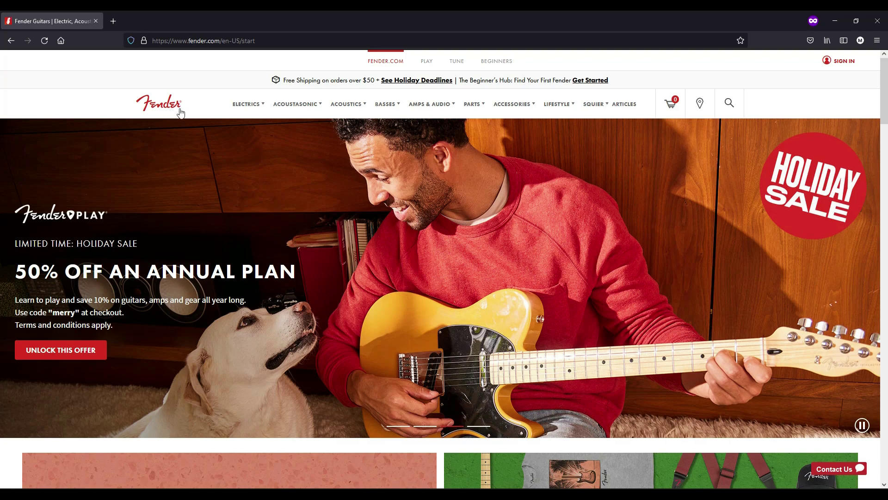
# Look through the Jaguar electric guitars and open the American Original '60s Jaguar product page.
pyautogui.moveTo(244, 108)
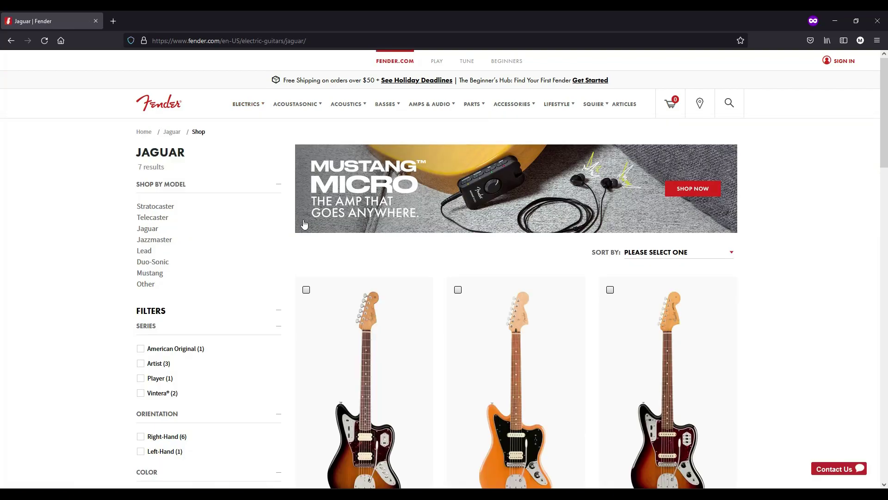
pyautogui.scroll(-4, 429, 224)
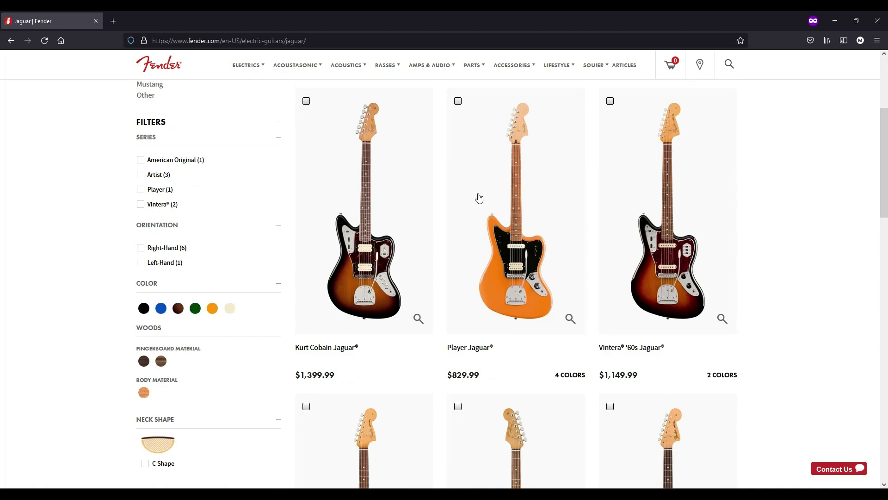
pyautogui.scroll(-2, 479, 205)
pyautogui.scroll(-5, 478, 206)
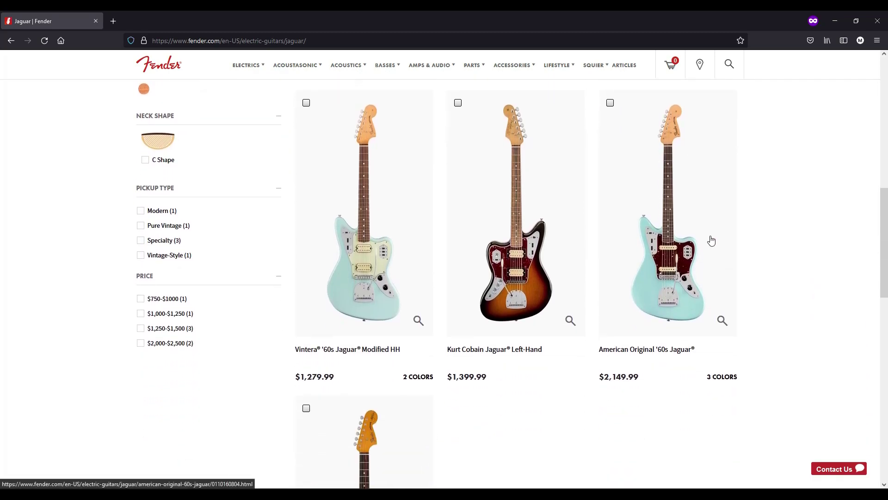
pyautogui.scroll(-5, 710, 242)
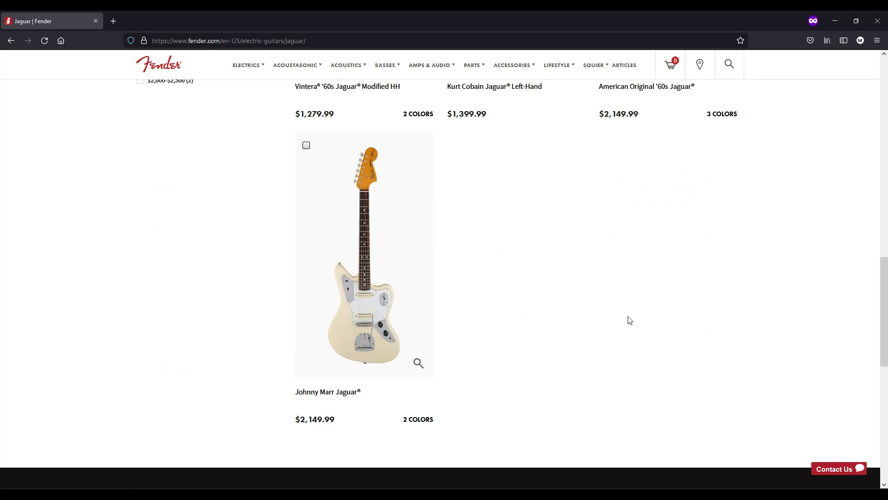
pyautogui.scroll(6, 511, 288)
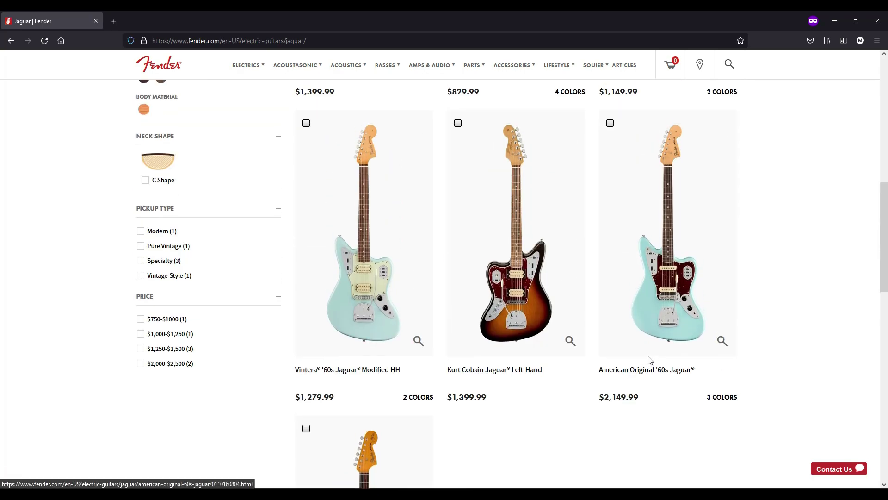
pyautogui.click(654, 370)
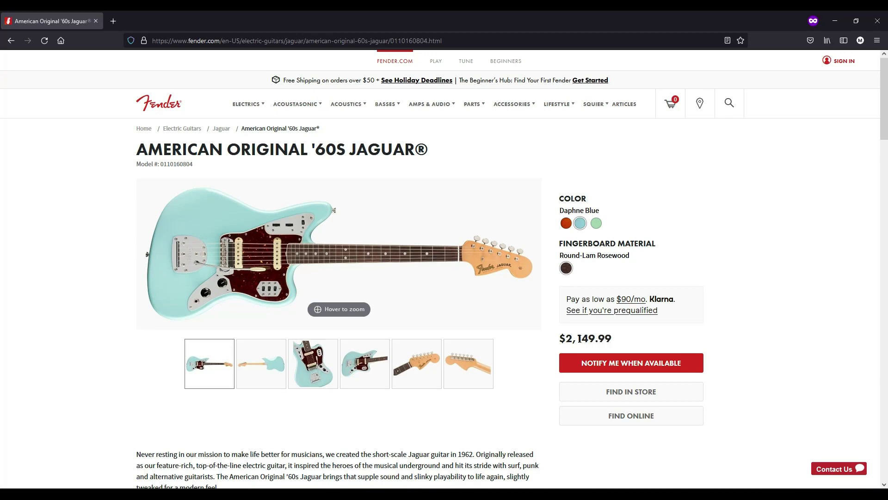
# Preview the American Original '60s Jaguar in 3-Color Sunburst, Daphne Blue and Surf Green.
pyautogui.click(568, 226)
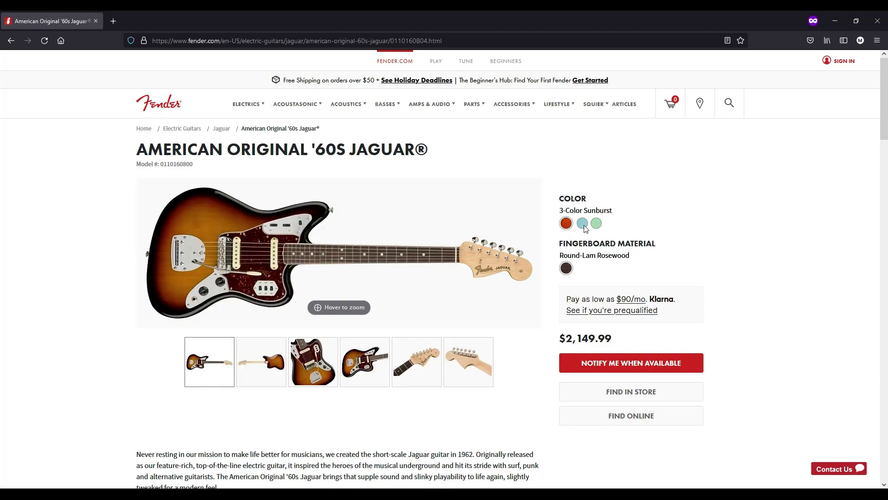
pyautogui.click(582, 224)
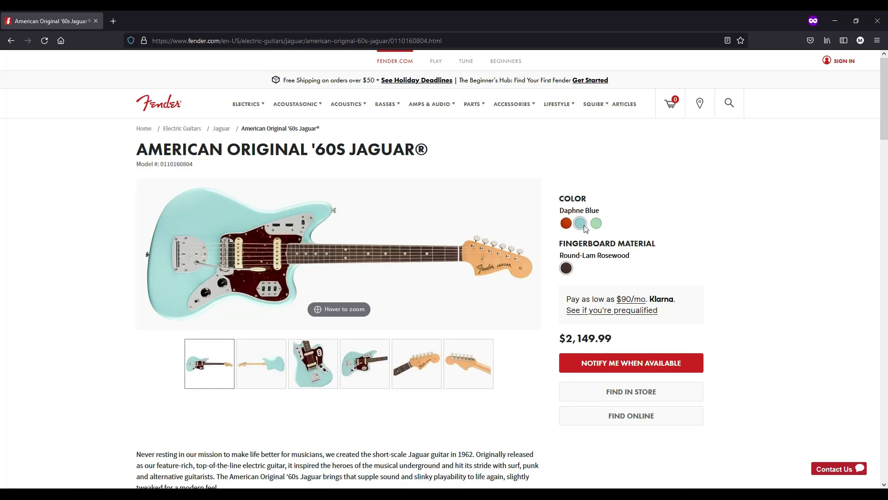
pyautogui.click(596, 224)
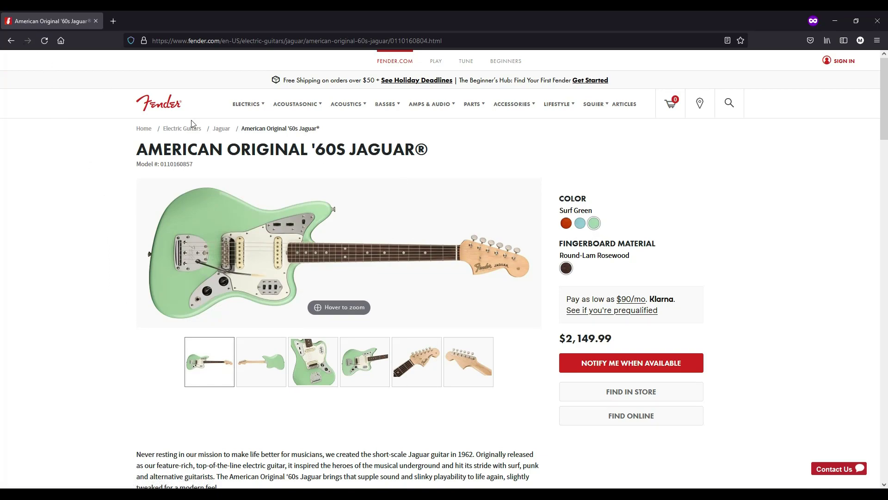
# Return to the Jaguar catalogue page and examine the range of available models and their prices.
pyautogui.click(10, 41)
pyautogui.click(11, 42)
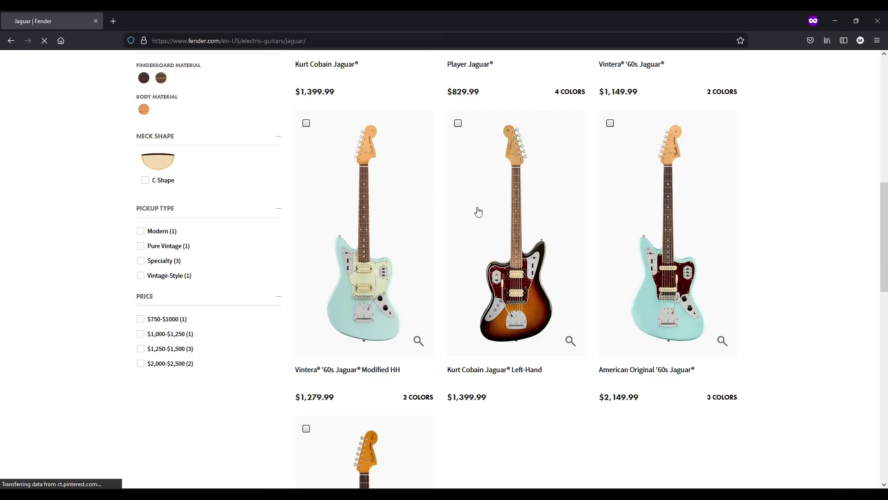
pyautogui.scroll(-7, 528, 243)
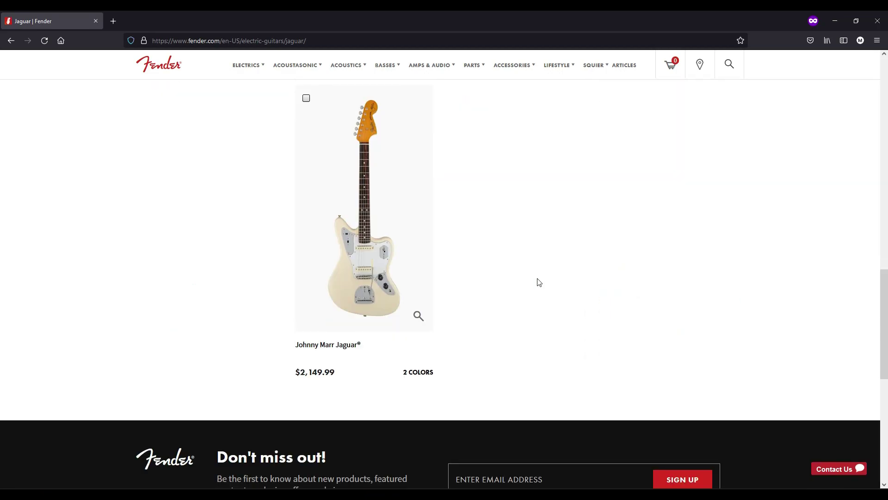
pyautogui.scroll(5, 577, 356)
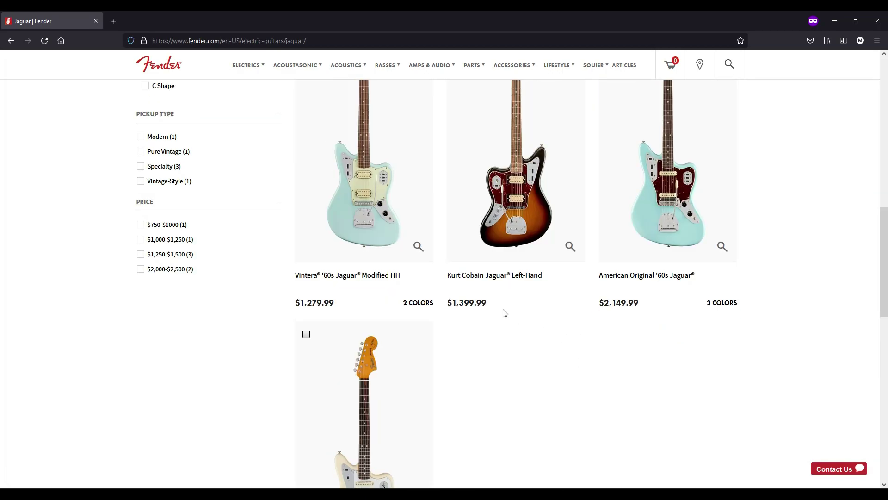
pyautogui.scroll(1, 610, 384)
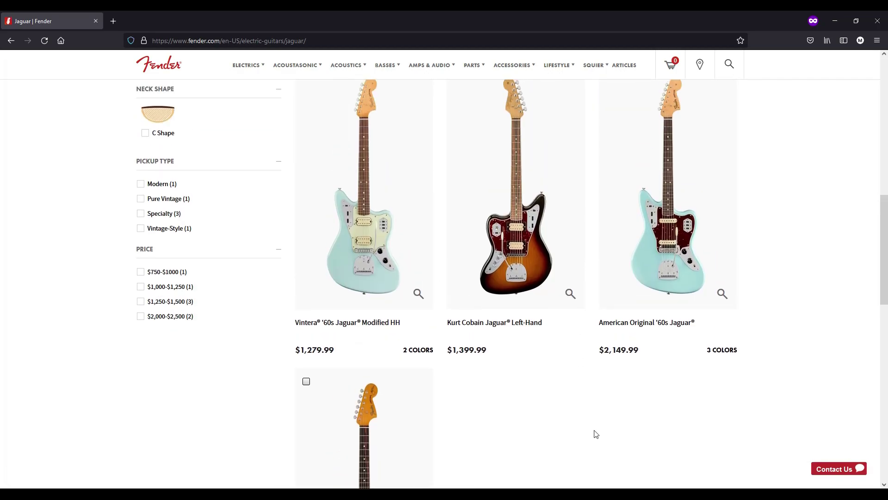
pyautogui.scroll(6, 596, 434)
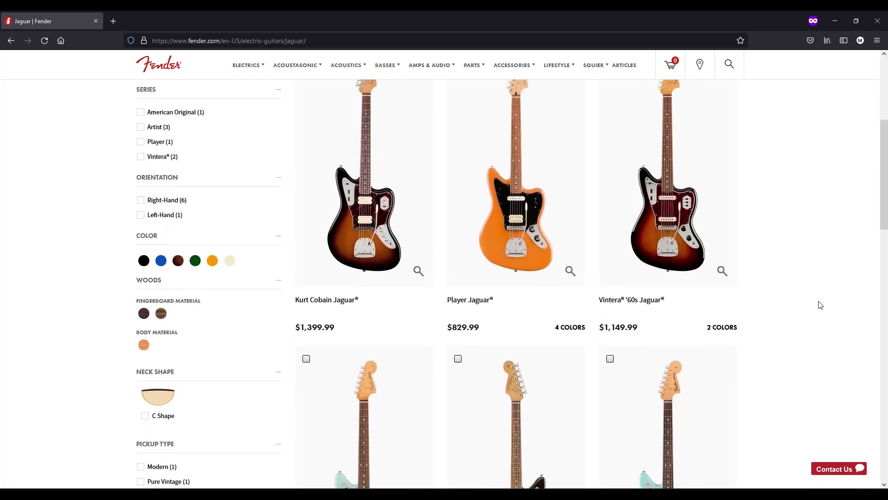
pyautogui.scroll(4, 818, 304)
pyautogui.scroll(-6, 817, 304)
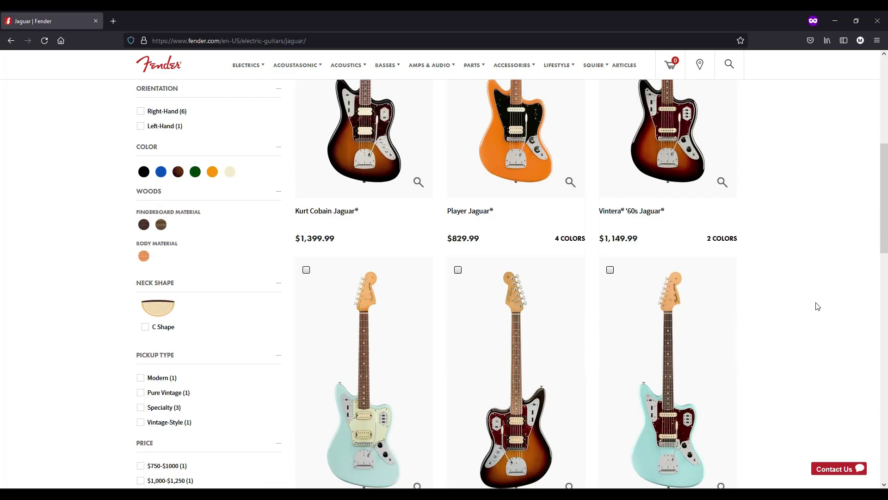
pyautogui.scroll(-5, 818, 306)
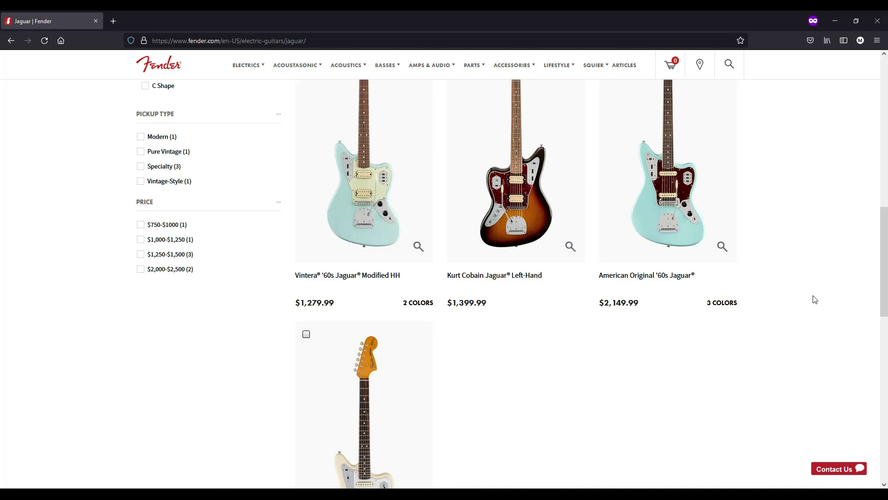
# Search the web in a new tab for "fender american professional jaguar" and view the Fender Guitars result page.
pyautogui.hotkey('ctrl', 't')
pyautogui.write('fender american professional ja')
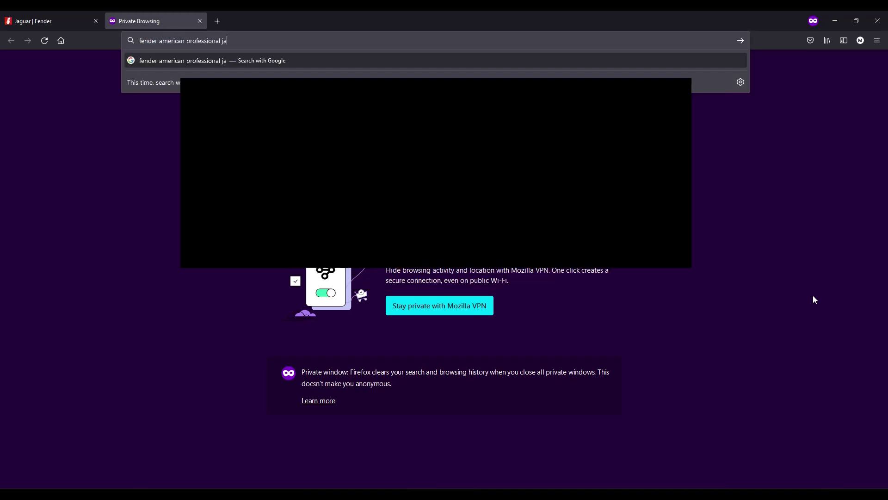
pyautogui.write('ugar')
pyautogui.press('Return')
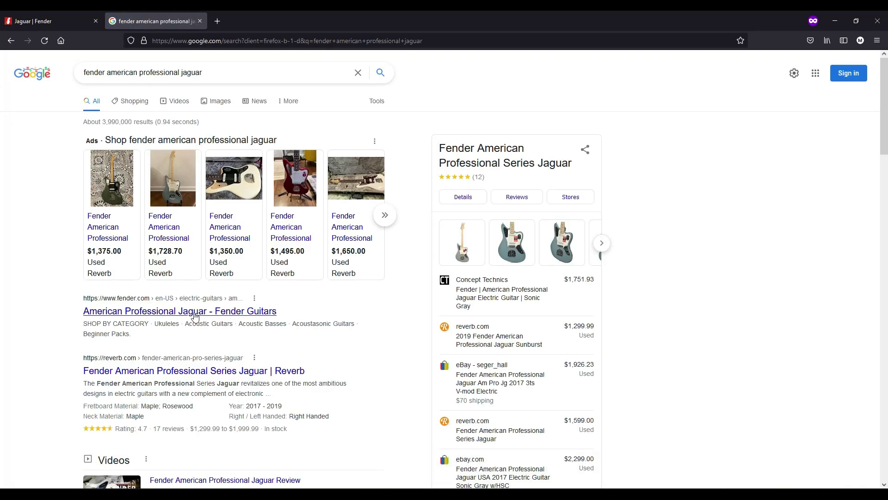
pyautogui.click(195, 316)
pyautogui.scroll(-3, 148, 314)
pyautogui.scroll(3, 142, 312)
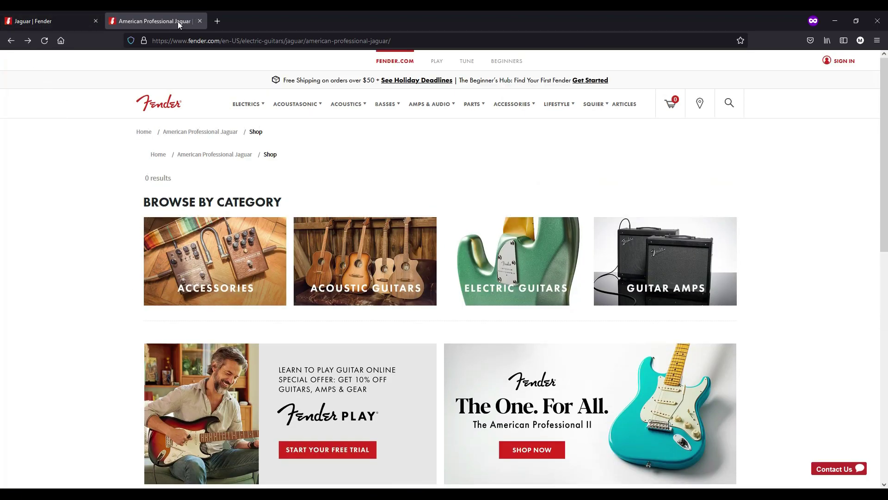
# Search again for "fender american professional jaguar" and open the Reverb page for the American Professional Series Jaguar.
pyautogui.click(199, 40)
pyautogui.write('fend')
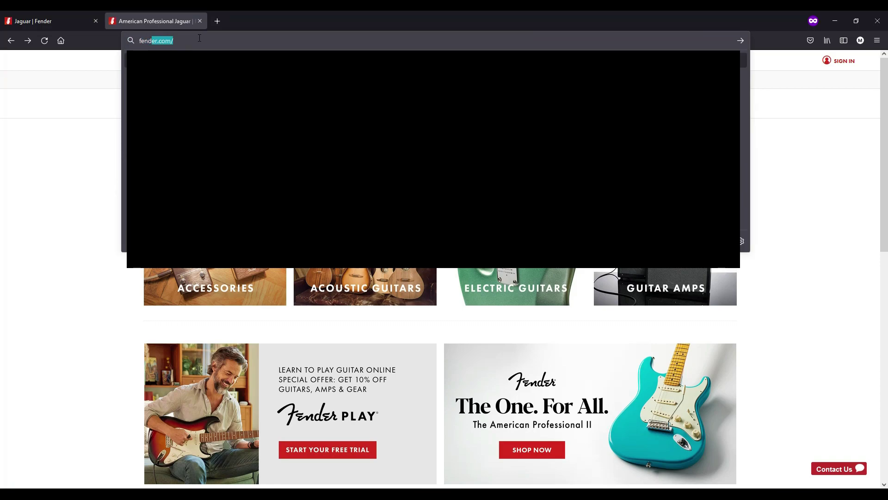
pyautogui.write('er american professional jaguar')
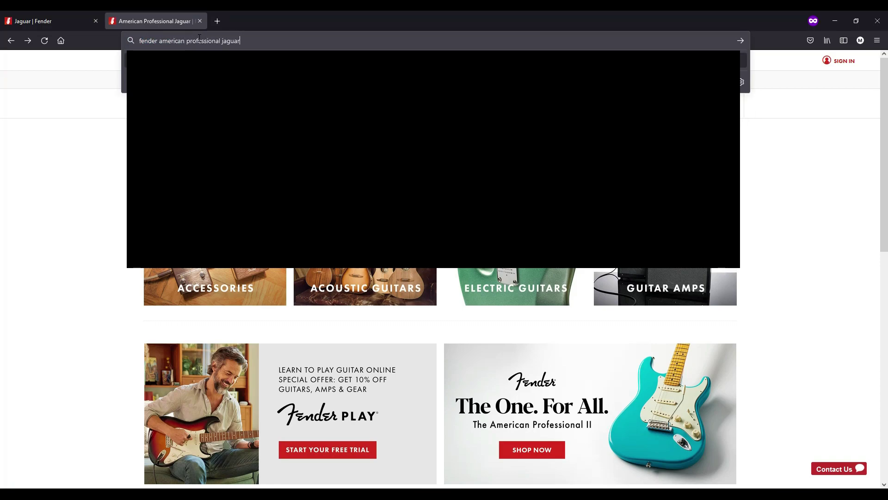
pyautogui.press('Return')
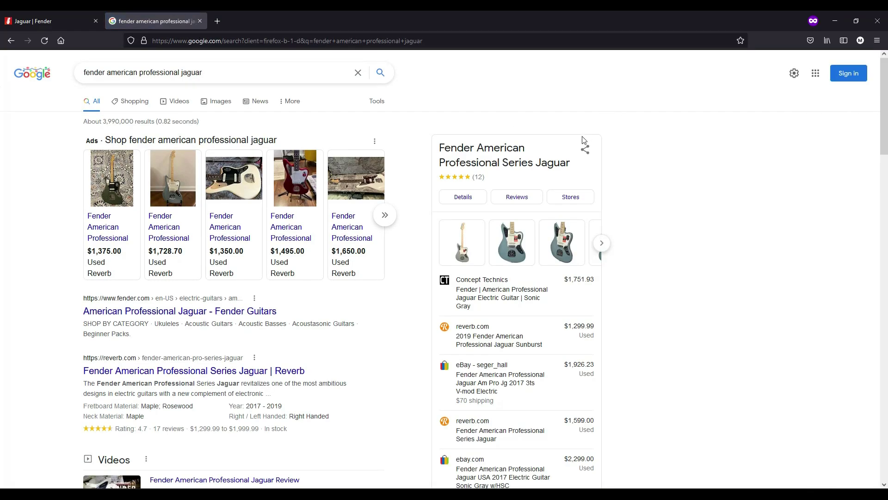
pyautogui.scroll(-3, 277, 314)
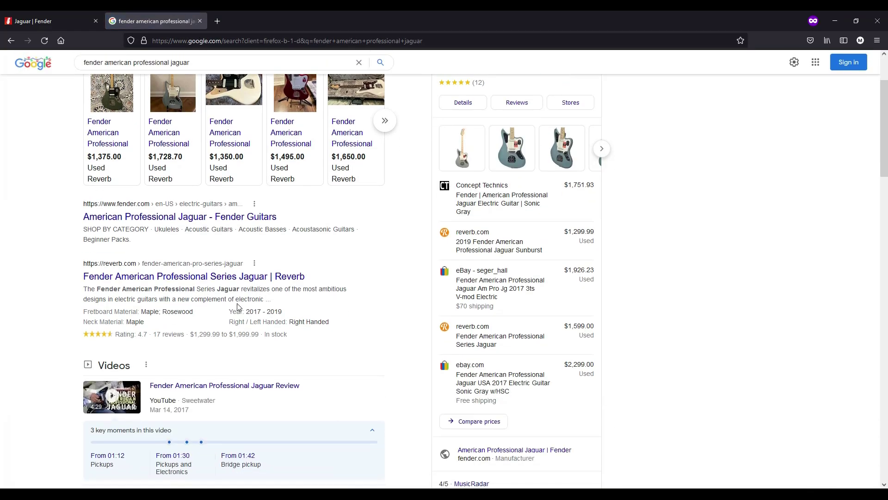
pyautogui.click(221, 277)
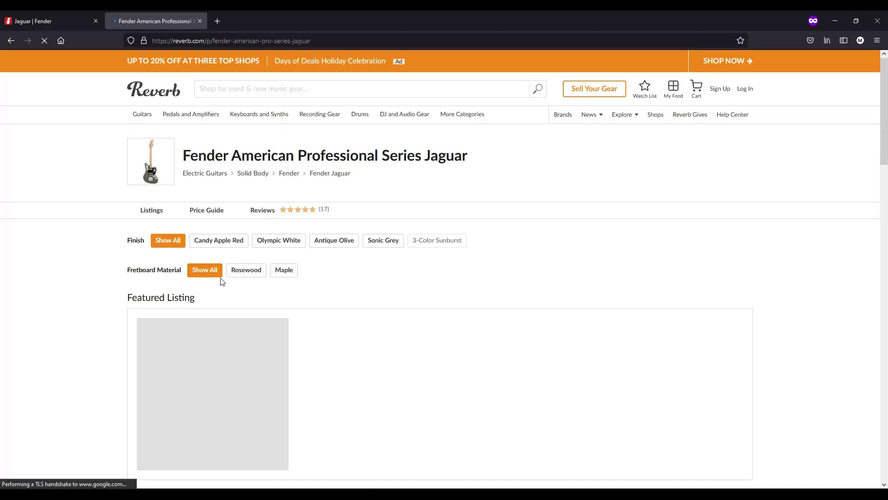
# Look through the used American Professional Jaguar listings on Reverb and show the red guitar in the product gallery.
pyautogui.scroll(-5, 377, 275)
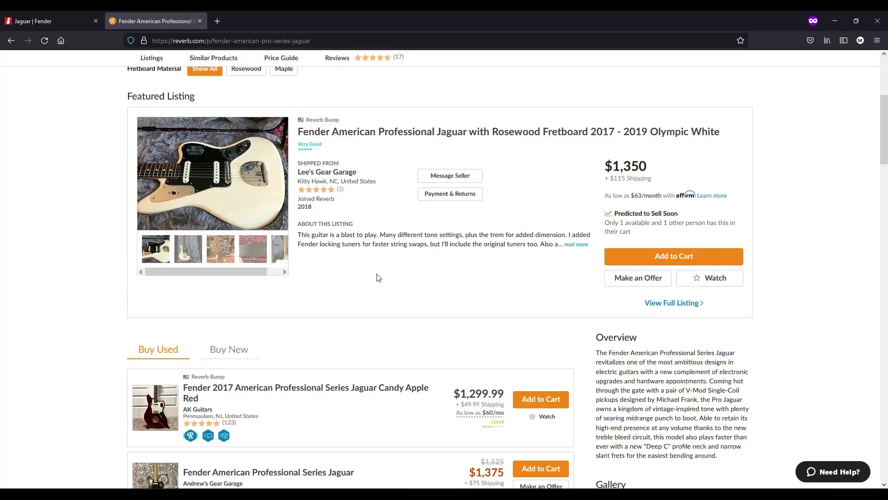
pyautogui.scroll(-3, 377, 275)
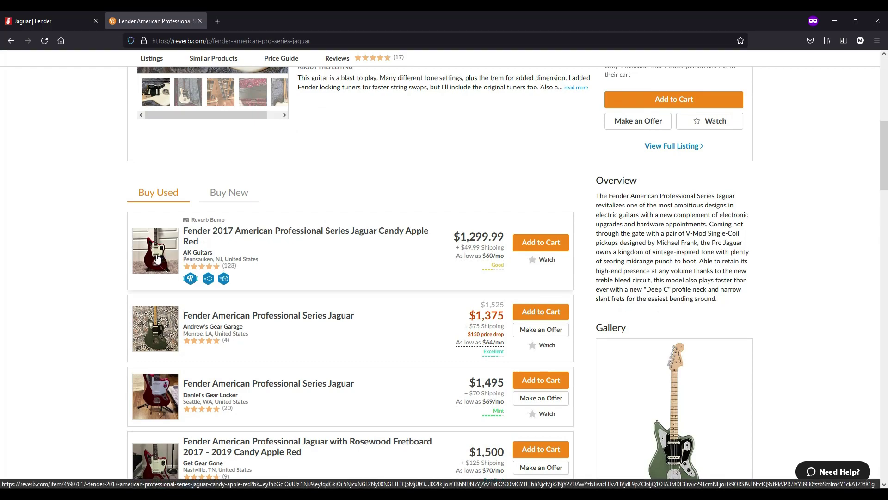
pyautogui.scroll(-6, 258, 244)
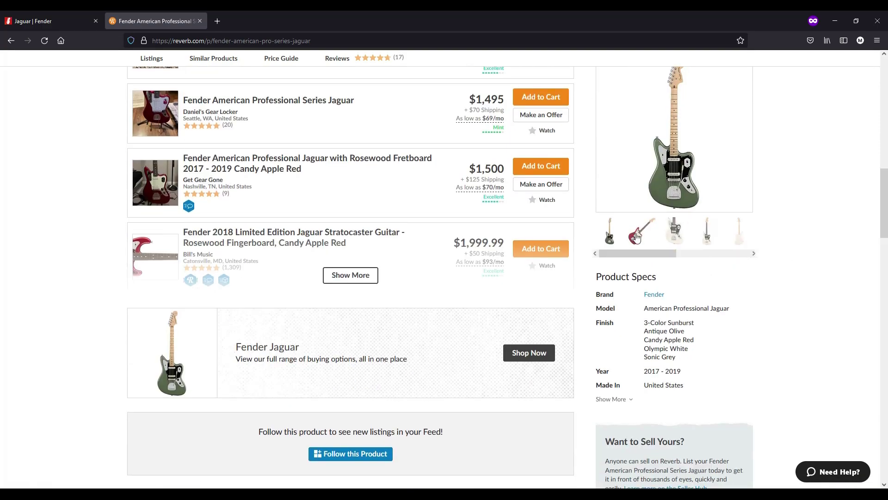
pyautogui.click(634, 234)
pyautogui.scroll(2, 686, 287)
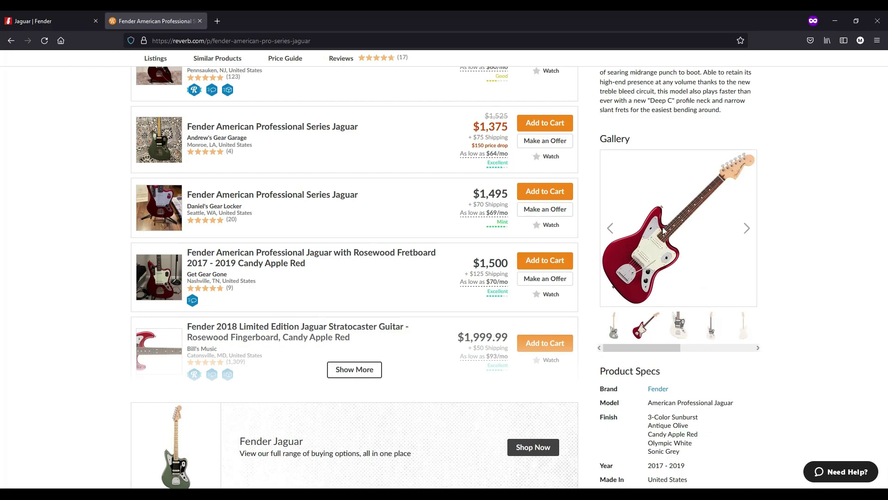
# Enlarge the gallery photos, view the finishes through to the olive green guitar with a maple neck, and close the viewer.
pyautogui.click(686, 287)
pyautogui.press('Right')
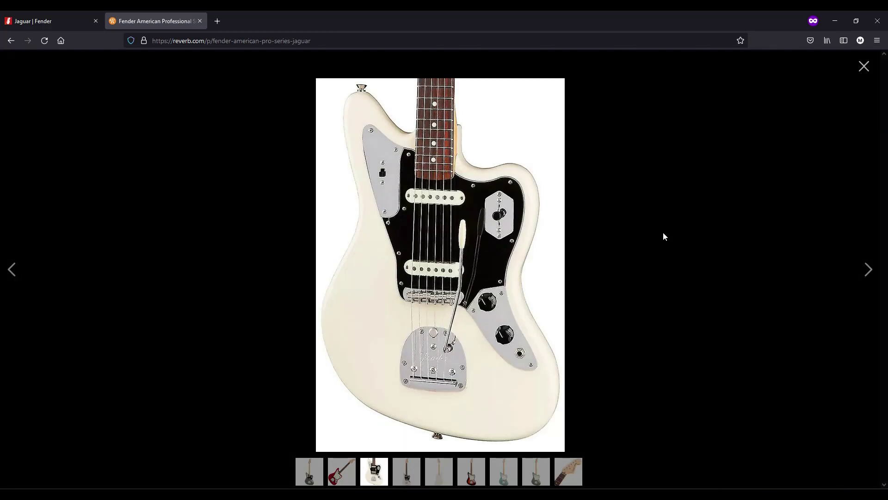
pyautogui.press('Right')
pyautogui.press('Right')
pyautogui.press('Right')
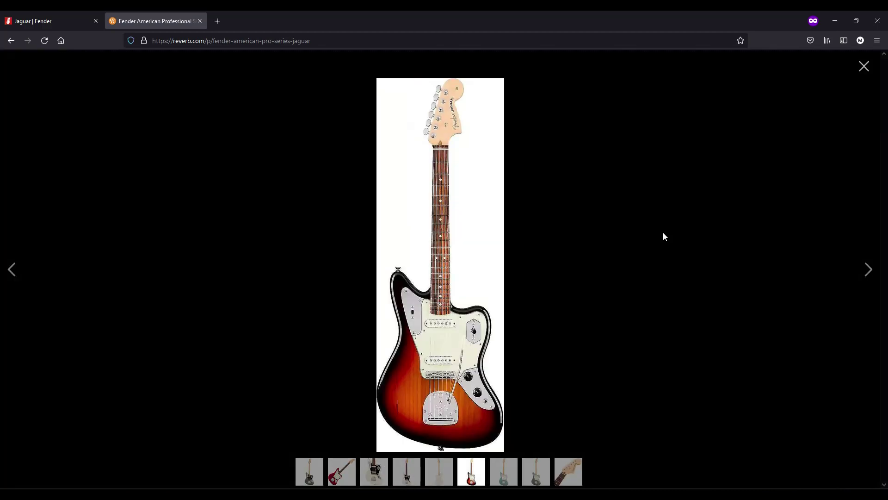
pyautogui.press('Right')
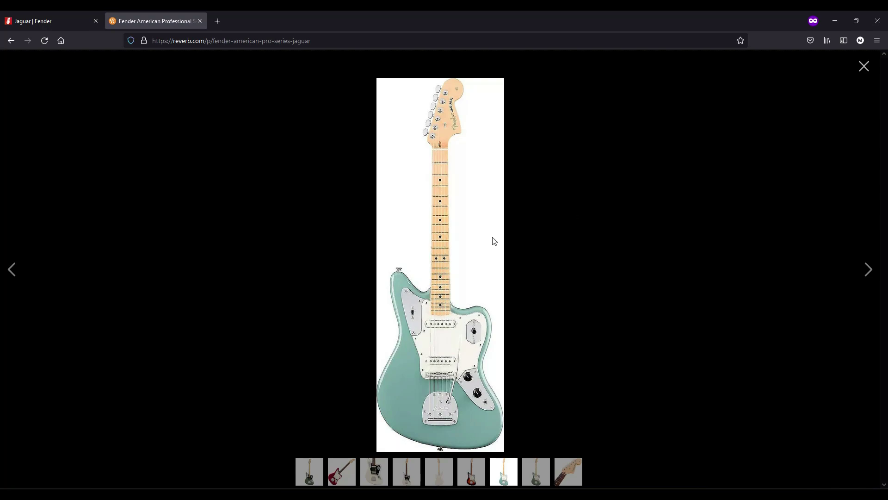
pyautogui.click(529, 465)
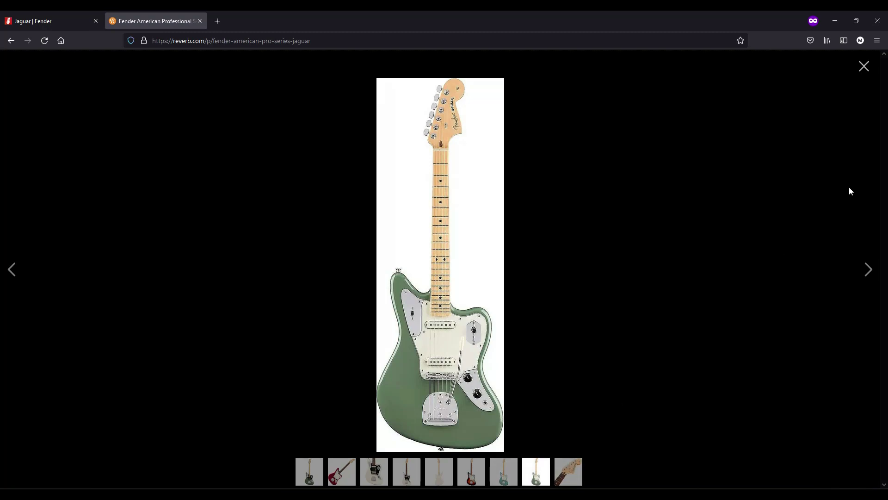
pyautogui.click(864, 67)
# Examine the finishes in the product specs, marking Sonic Grey, and compare the used listings' prices and conditions.
pyautogui.scroll(-2, 704, 363)
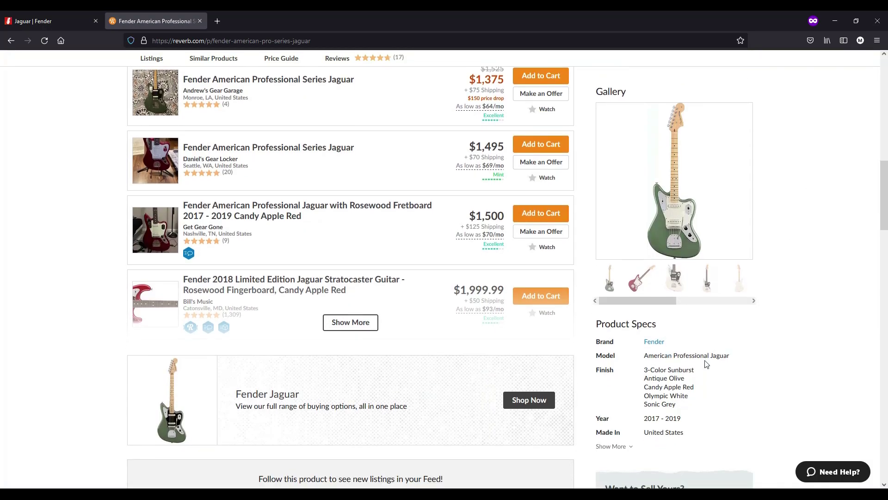
pyautogui.moveTo(685, 406); pyautogui.dragTo(646, 406)
pyautogui.click(650, 406)
pyautogui.scroll(1, 398, 253)
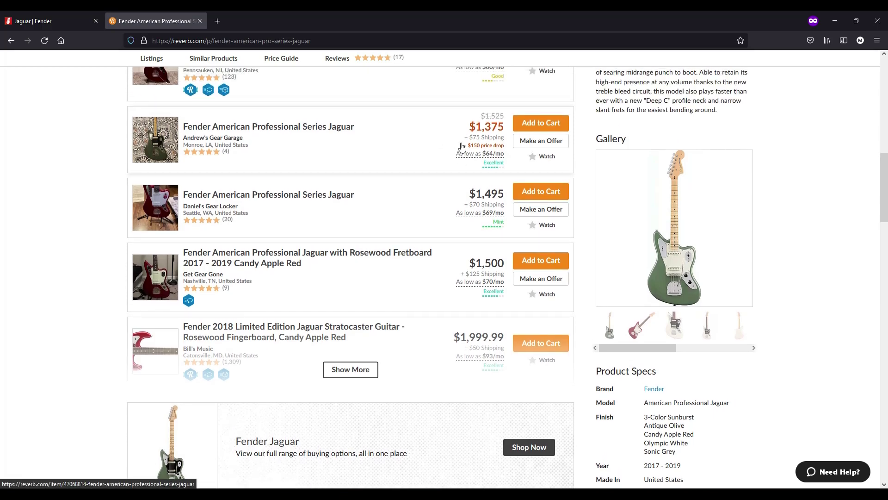
pyautogui.scroll(-2, 452, 165)
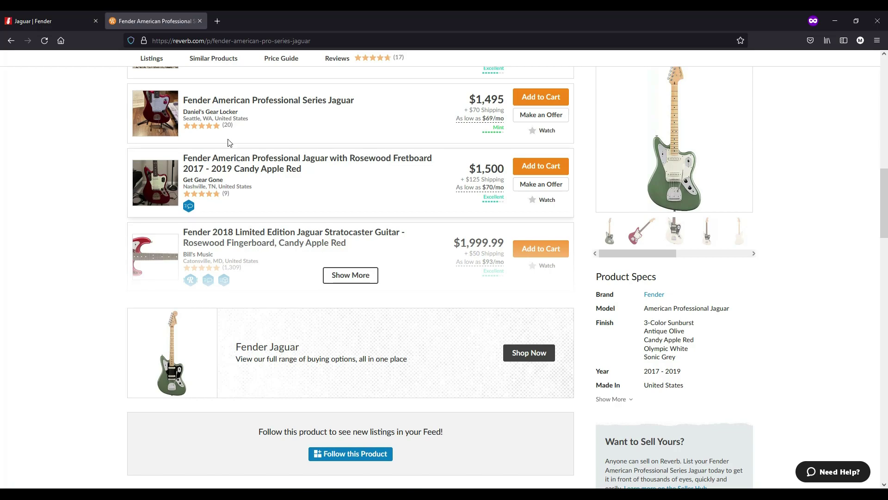
# Close the Reverb page and look over the current Jaguar models, prices and color options on the Fender site.
pyautogui.click(200, 21)
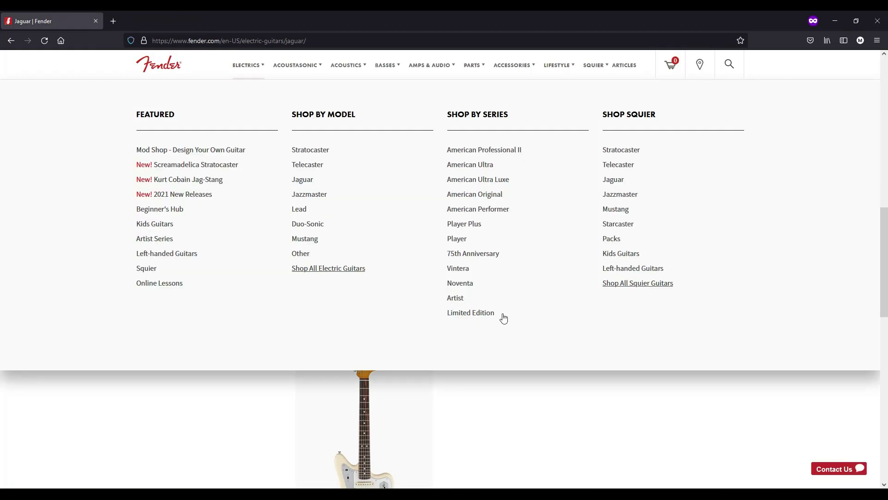
pyautogui.scroll(5, 684, 398)
pyautogui.scroll(3, 780, 317)
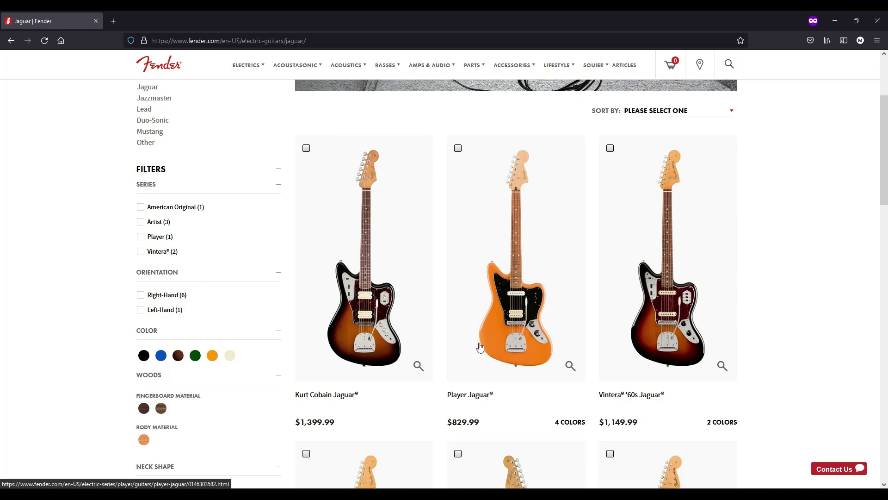
pyautogui.scroll(3, 455, 343)
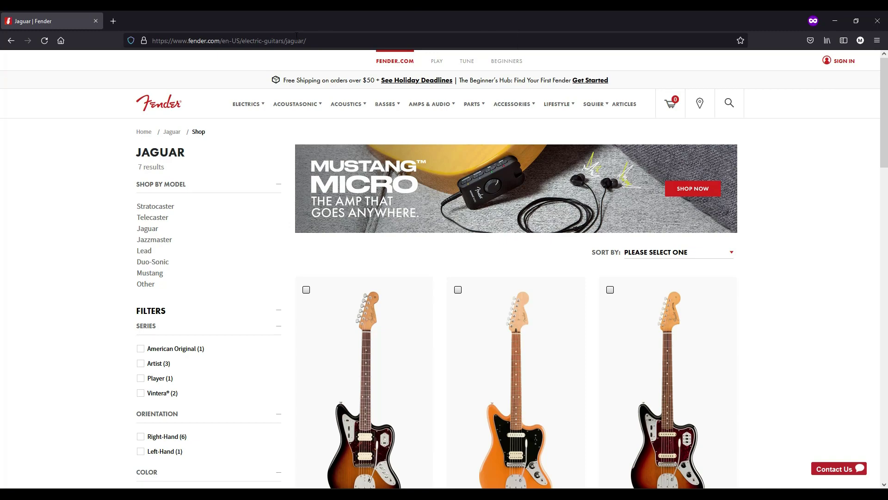
pyautogui.moveTo(258, 113)
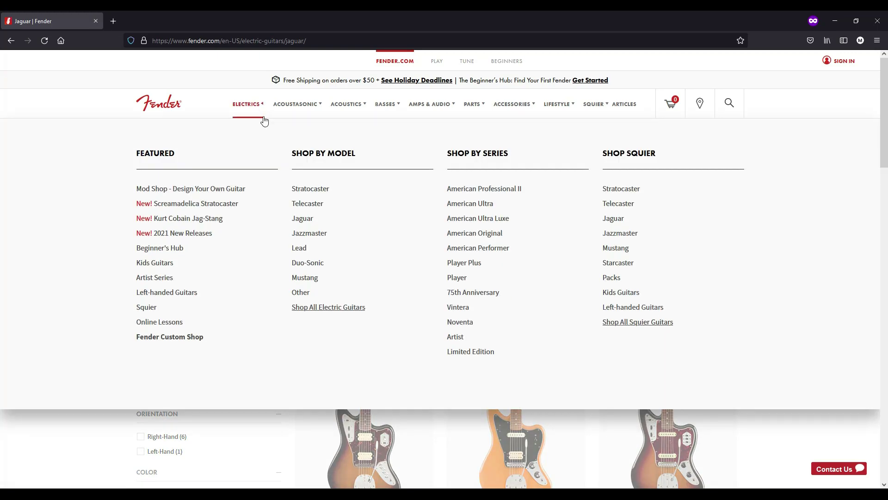
pyautogui.scroll(-8, 777, 393)
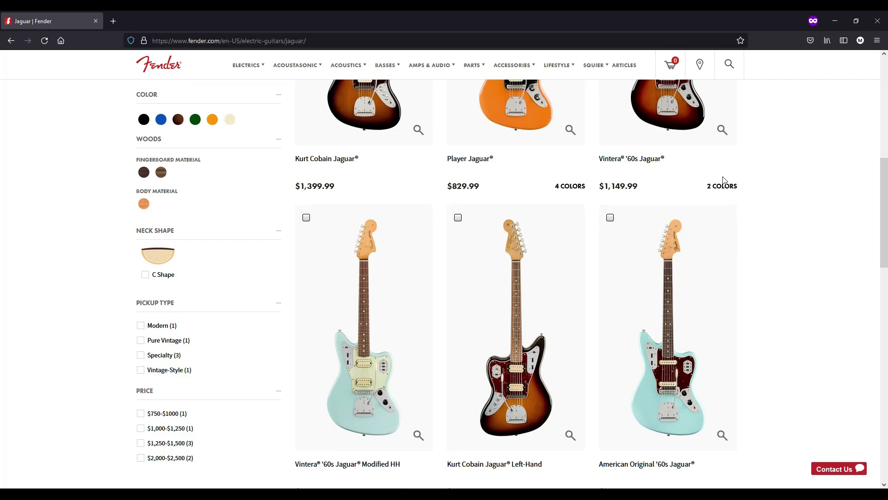
pyautogui.scroll(-2, 717, 184)
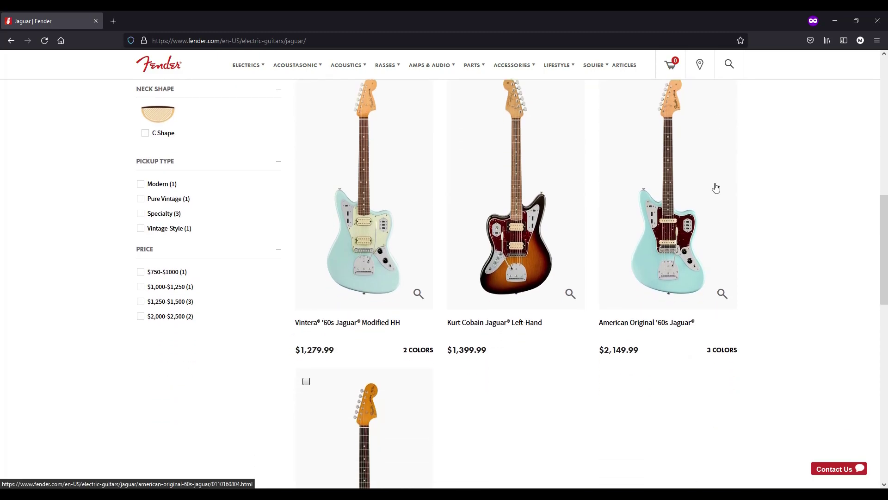
pyautogui.scroll(-2, 719, 181)
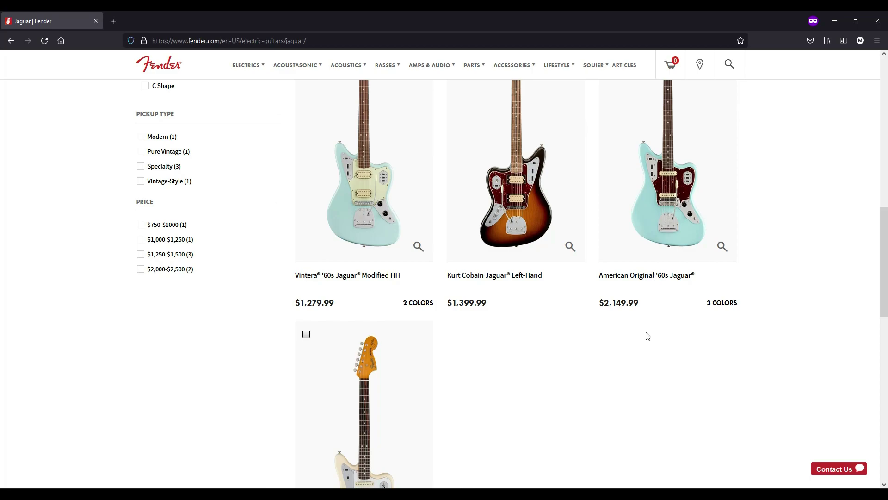
pyautogui.scroll(12, 644, 335)
# Open Fender's Mod Shop and start customizing a Jaguar.
pyautogui.moveTo(248, 105)
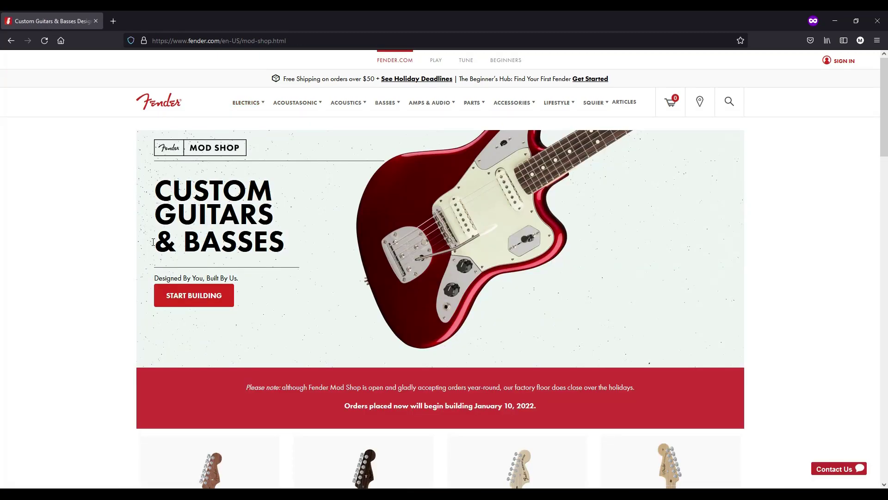
pyautogui.scroll(-8, 85, 270)
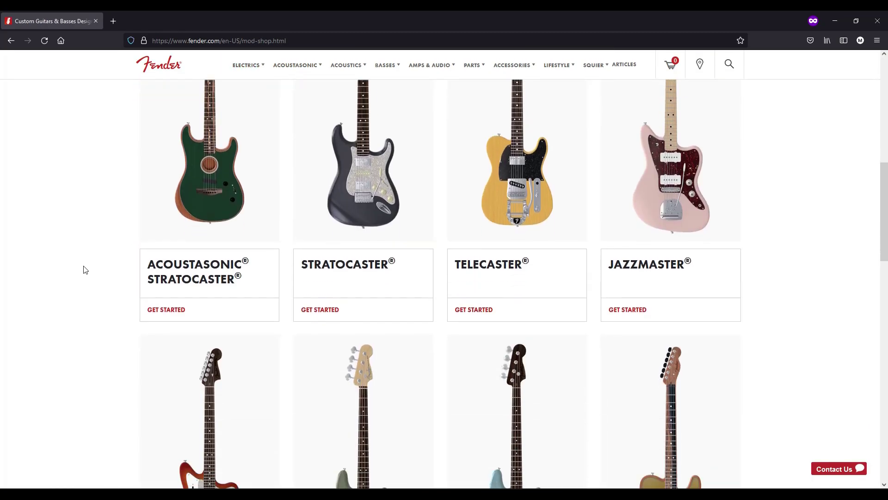
pyautogui.scroll(-1, 84, 269)
pyautogui.scroll(-6, 84, 268)
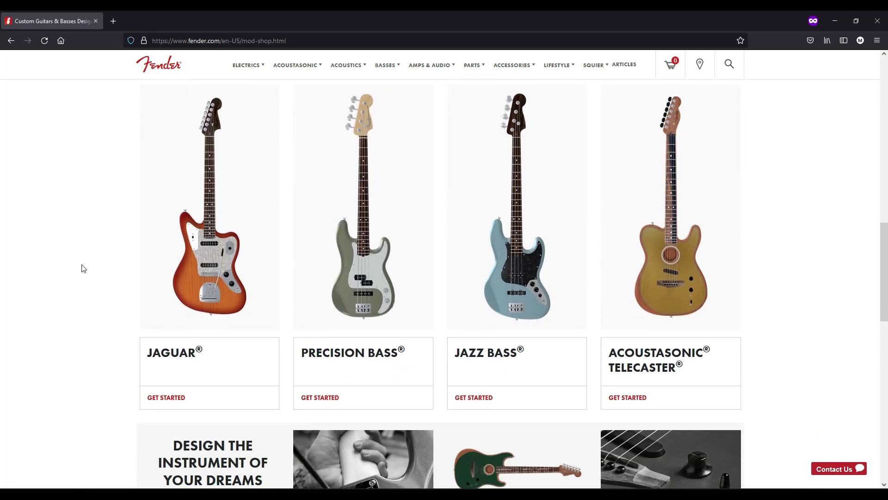
pyautogui.click(175, 381)
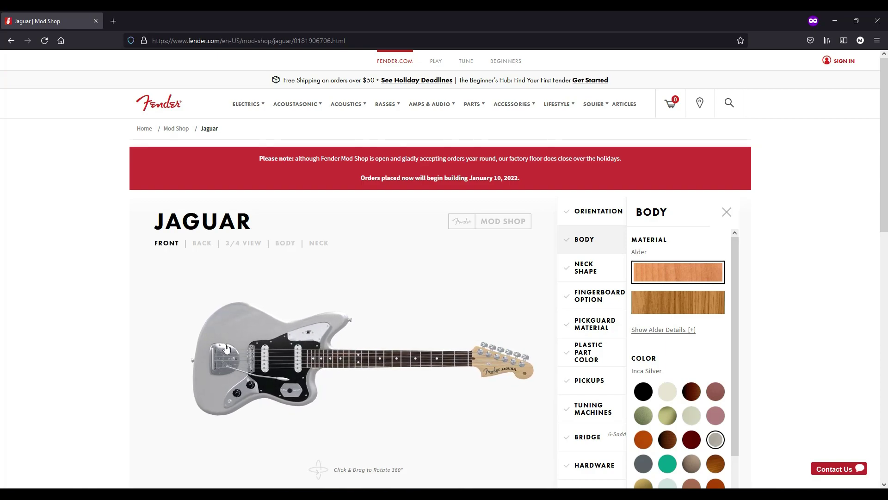
# Choose the Right Handed orientation and the Alder body material for the Jaguar.
pyautogui.click(588, 211)
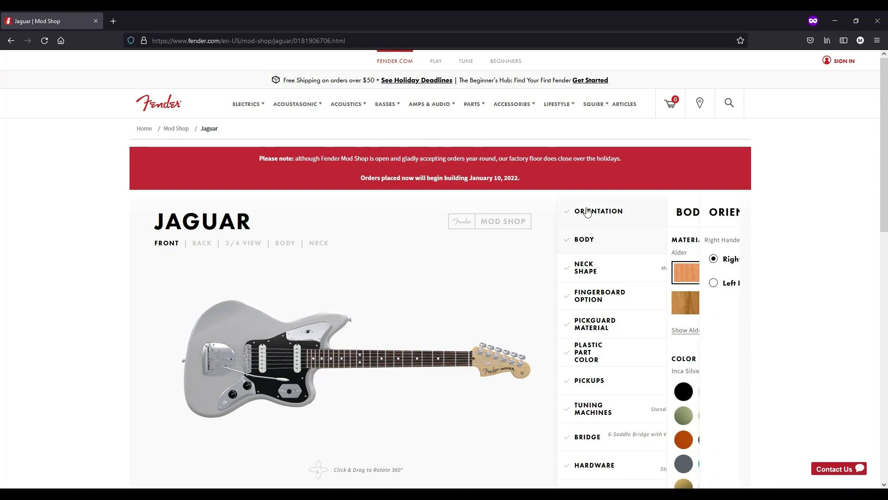
pyautogui.click(644, 259)
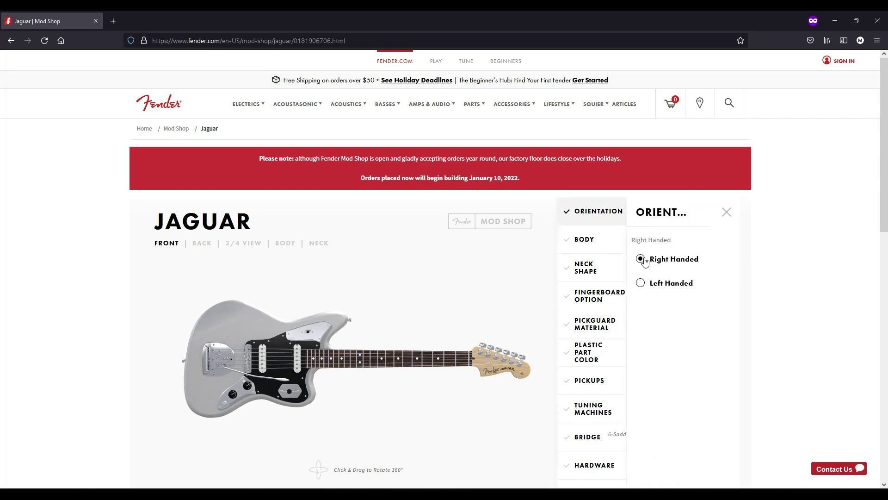
pyautogui.click(602, 241)
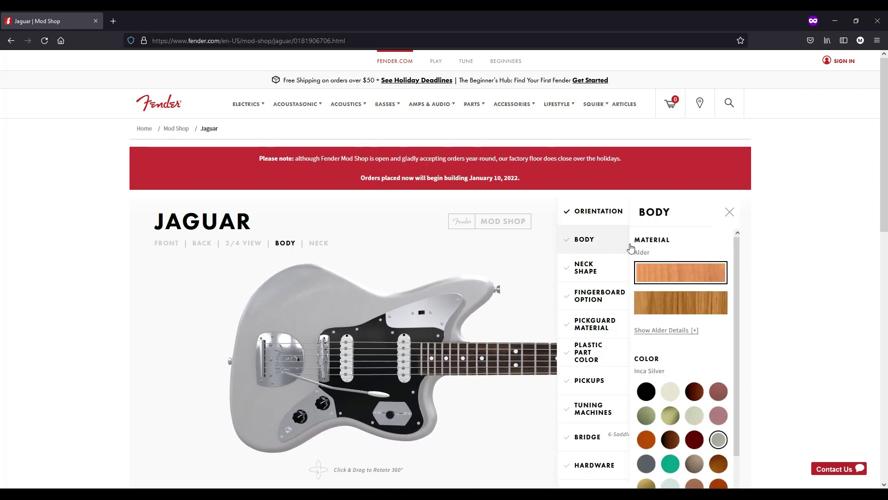
pyautogui.click(705, 273)
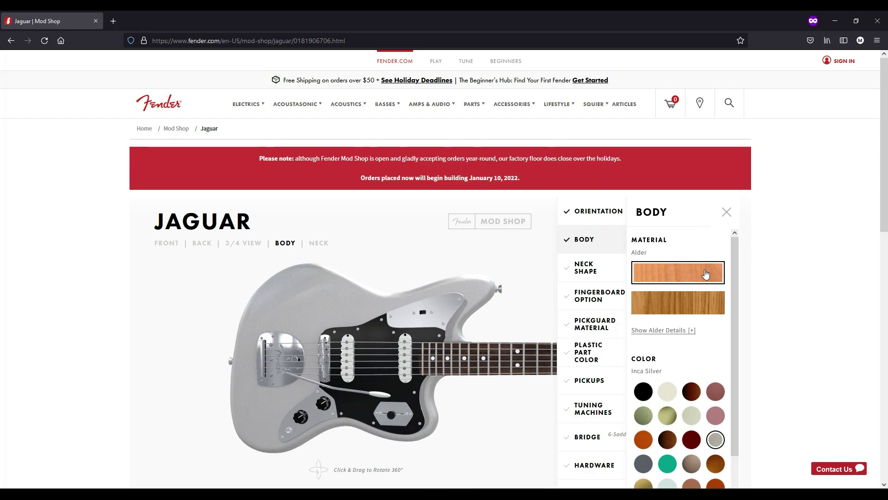
# Try the Roasted Pine body in Butterscotch Blonde and in Sienna Sunburst.
pyautogui.click(689, 295)
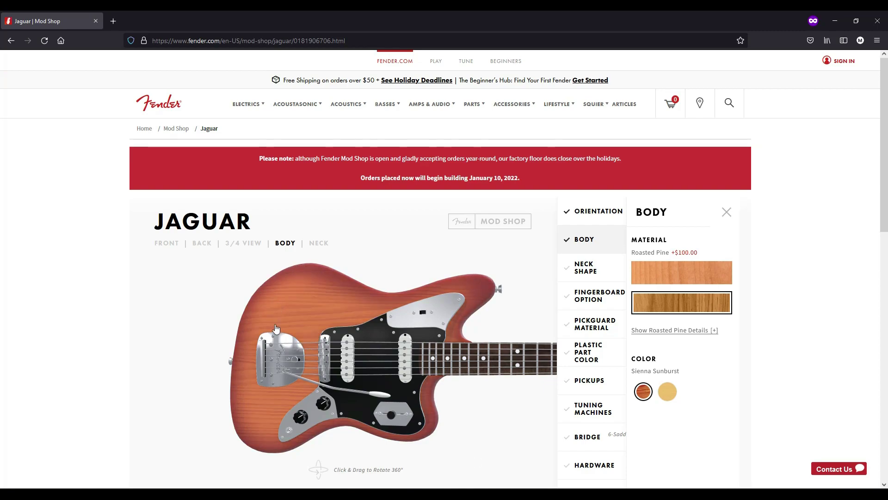
pyautogui.click(667, 391)
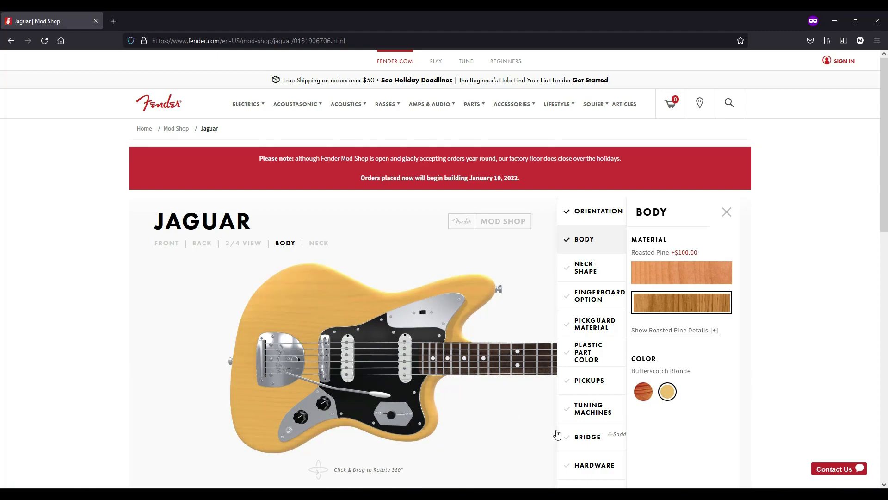
pyautogui.click(643, 391)
pyautogui.rightClick(645, 394)
pyautogui.click(792, 405)
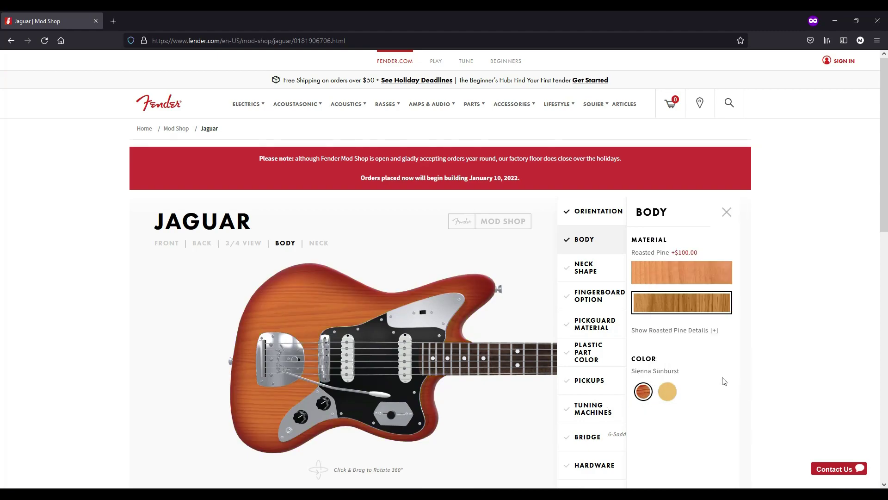
# Expand and read the Roasted Pine details, and return the body material to Alder.
pyautogui.click(669, 330)
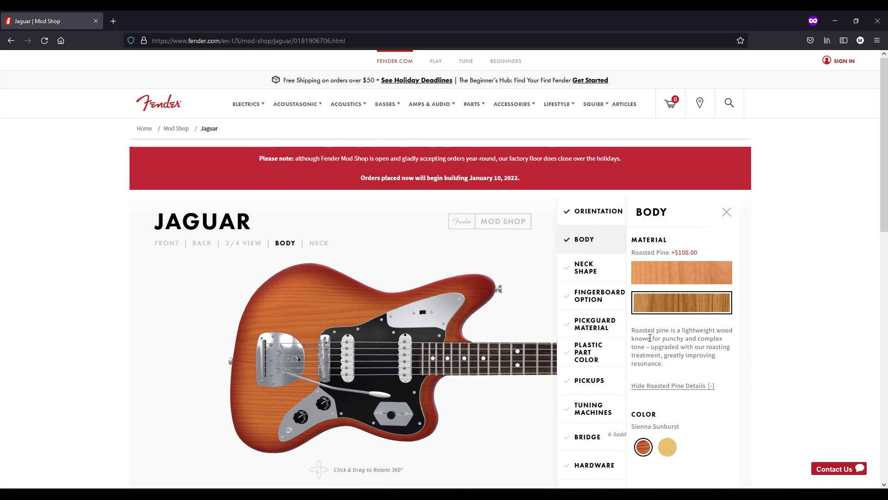
pyautogui.doubleClick(653, 338)
pyautogui.click(653, 338)
pyautogui.click(678, 267)
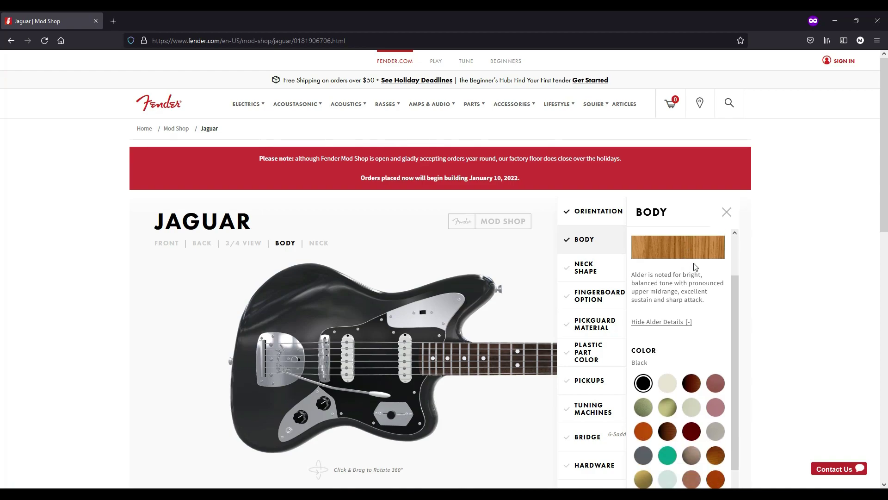
# Preview the alder body in Lake Placid Blue, Ice Blue Metallic, Daphne Blue and Ocean Turquoise.
pyautogui.scroll(-2, 701, 305)
pyautogui.scroll(-2, 705, 346)
pyautogui.scroll(-4, 706, 376)
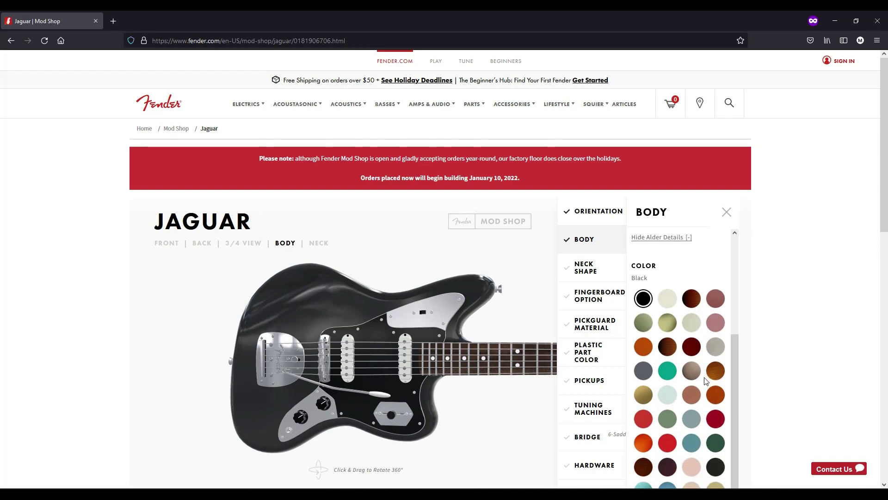
pyautogui.click(642, 420)
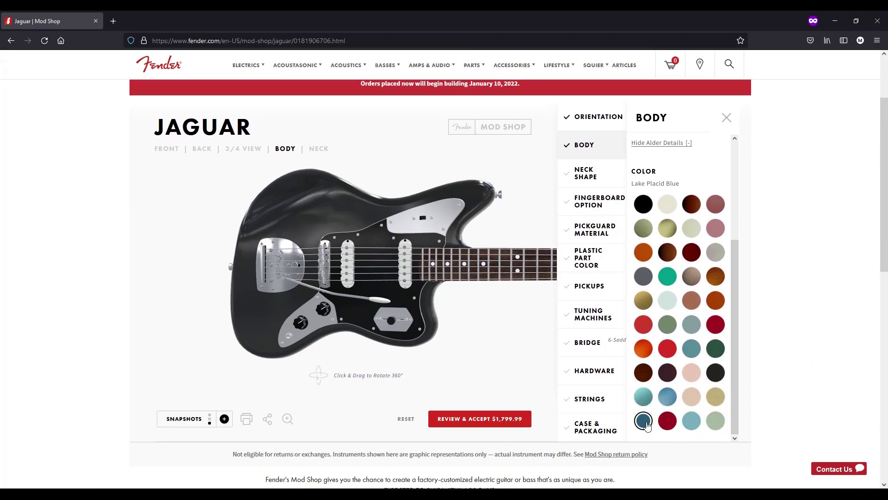
pyautogui.click(691, 348)
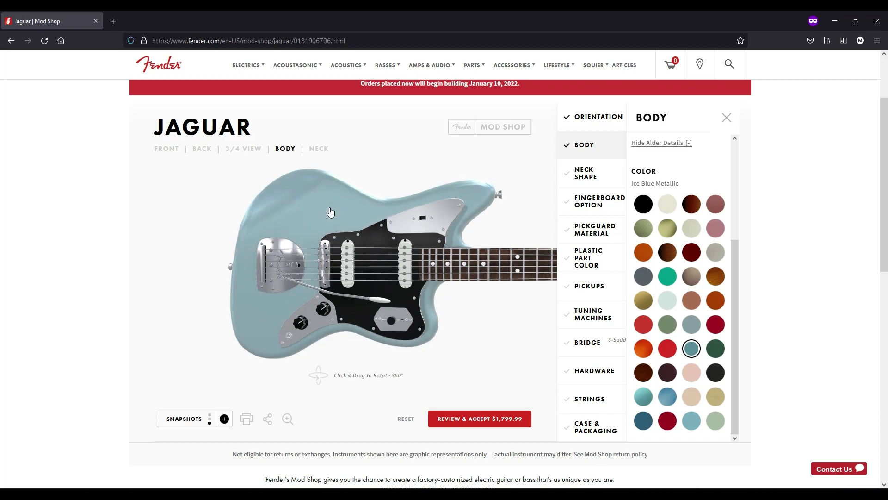
pyautogui.click(643, 420)
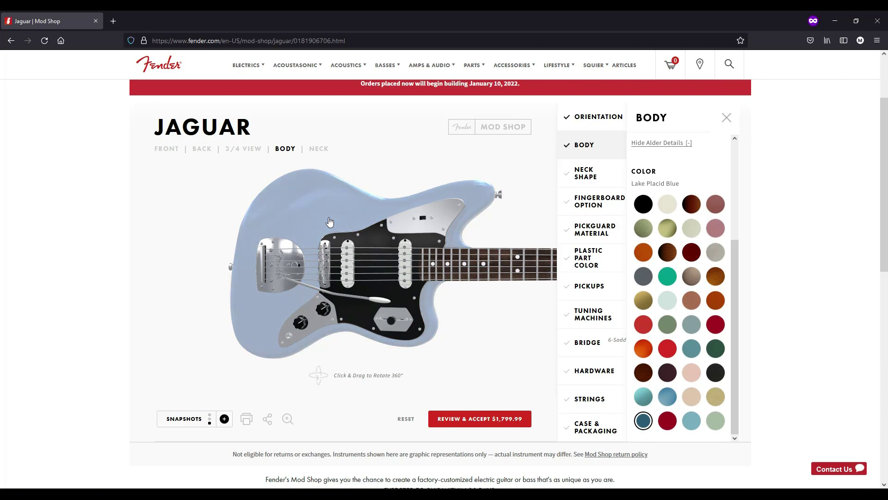
pyautogui.click(691, 420)
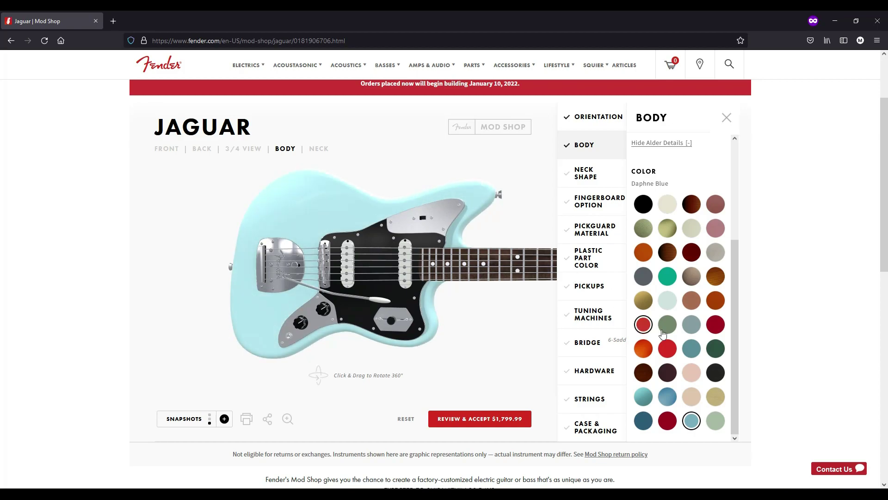
pyautogui.click(643, 403)
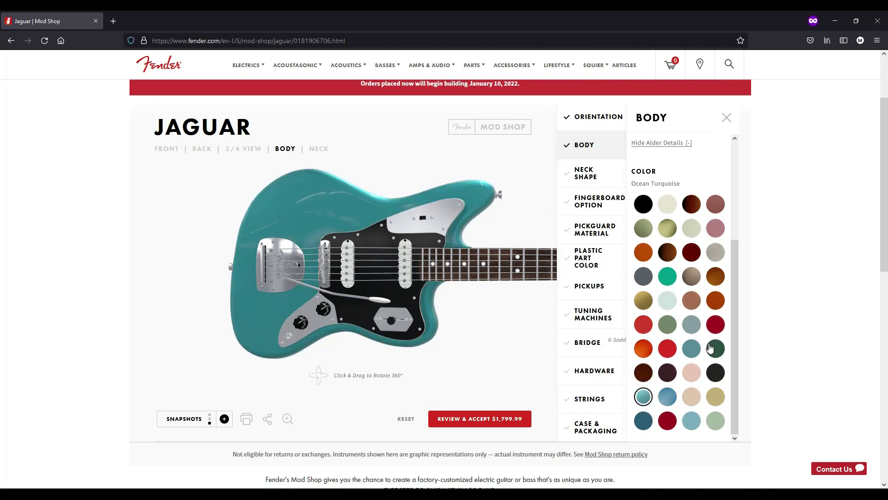
# Compare Sonic Gray and Inca Silver on the alder body, set the color to Charcoal Frost Metallic, and review the body choices.
pyautogui.scroll(-1, 700, 350)
pyautogui.click(691, 279)
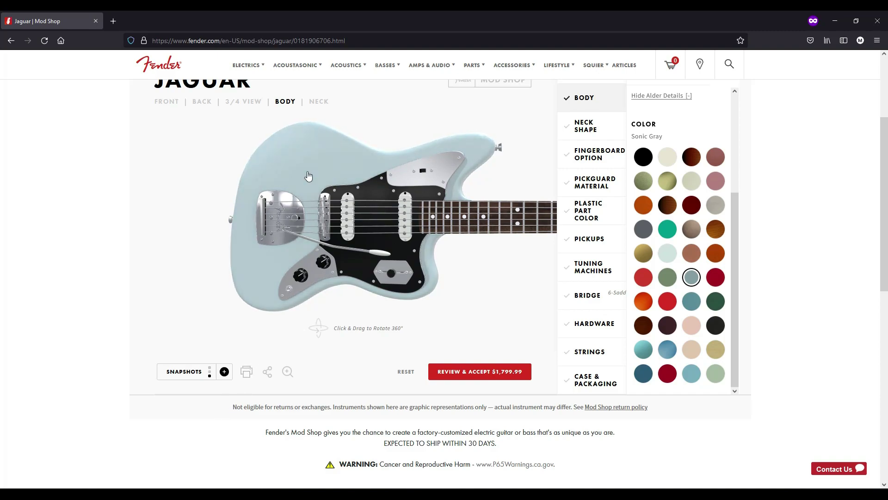
pyautogui.click(667, 252)
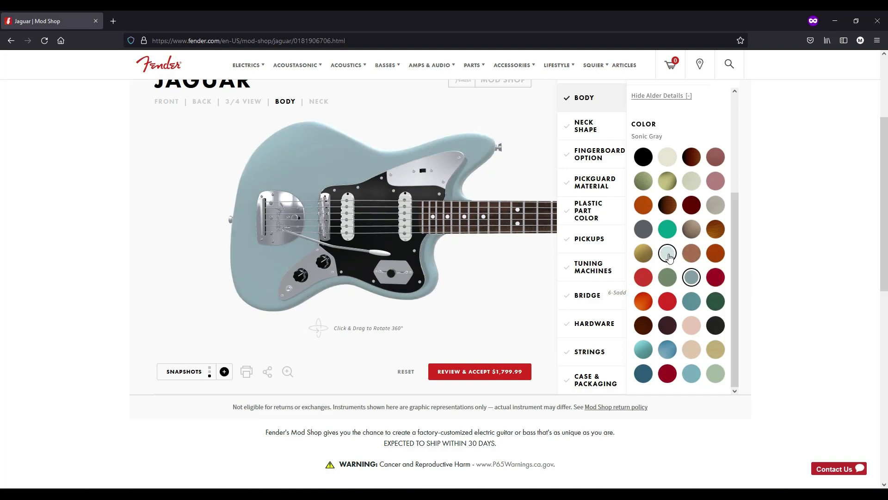
pyautogui.click(715, 204)
pyautogui.click(644, 230)
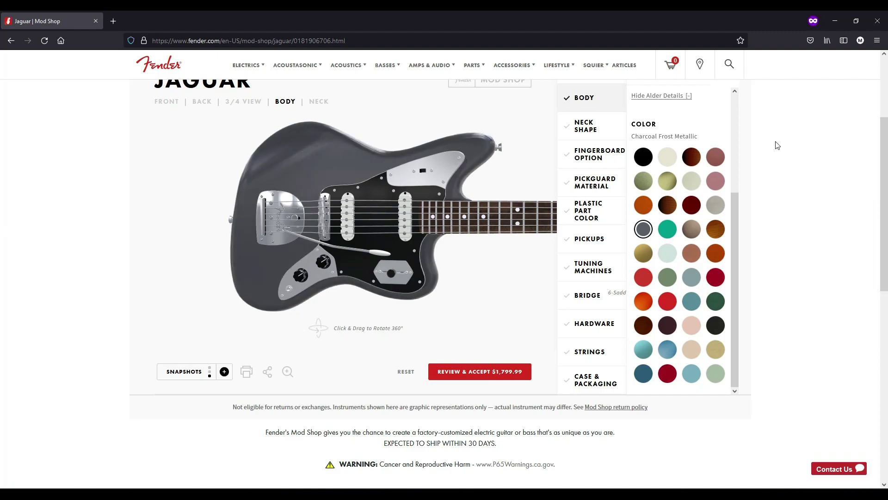
pyautogui.scroll(3, 718, 237)
pyautogui.scroll(-1, 717, 238)
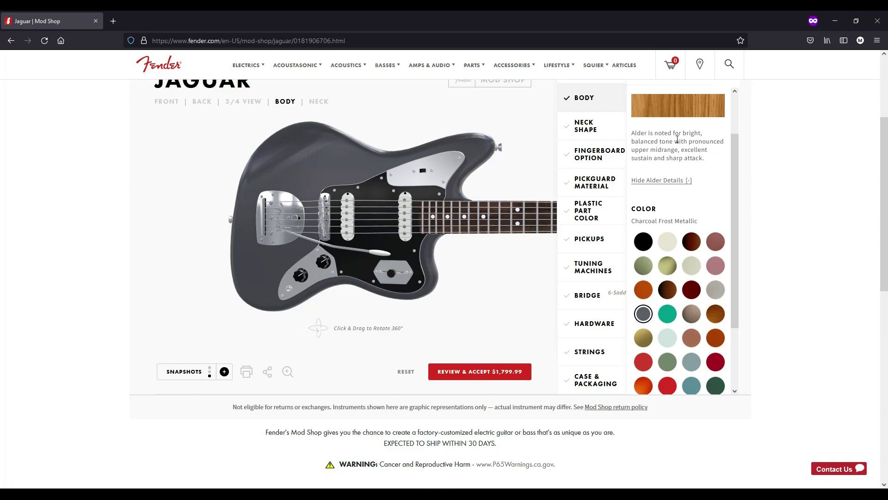
pyautogui.click(583, 98)
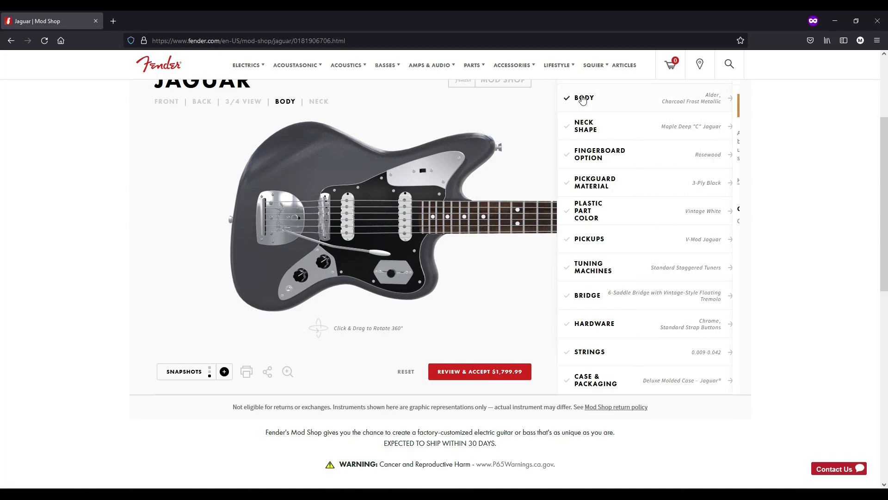
pyautogui.click(583, 98)
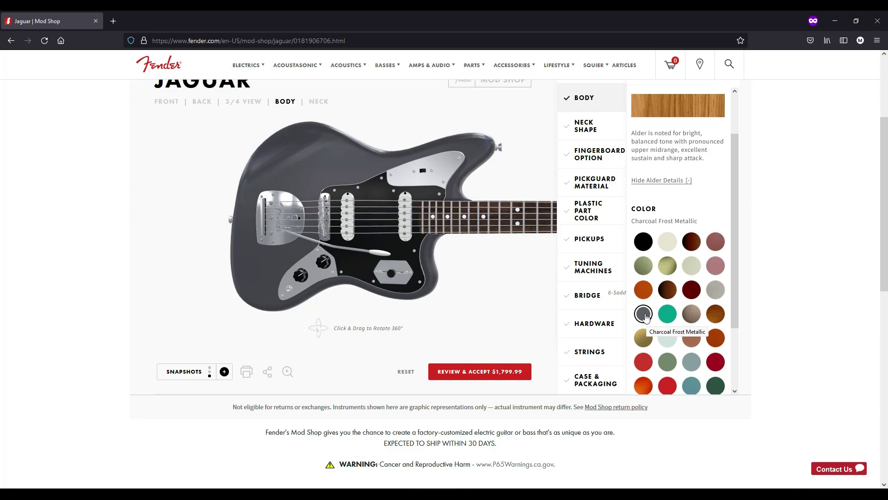
# Look through the neck shape options, choose the Maple "C to D" Jaguar neck and show its details.
pyautogui.click(595, 131)
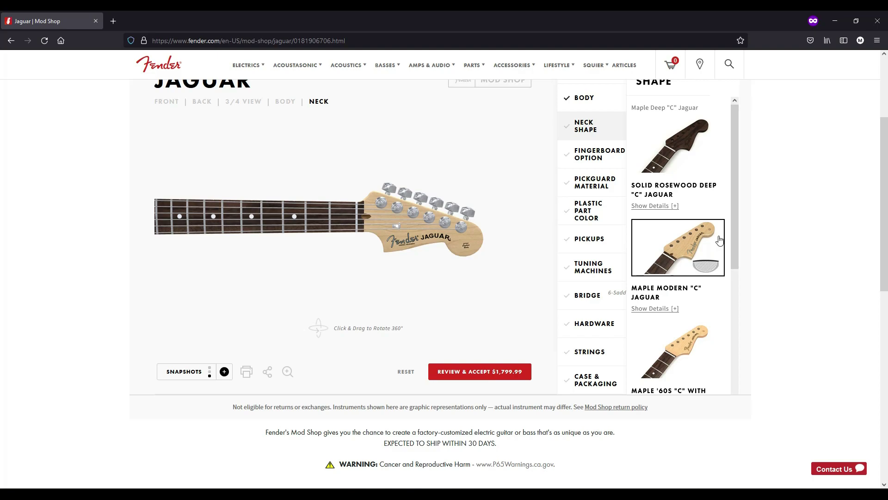
pyautogui.scroll(2, 713, 188)
pyautogui.scroll(-2, 713, 189)
pyautogui.scroll(-1, 789, 252)
pyautogui.scroll(-1, 714, 289)
pyautogui.scroll(-1, 714, 289)
pyautogui.scroll(-2, 712, 290)
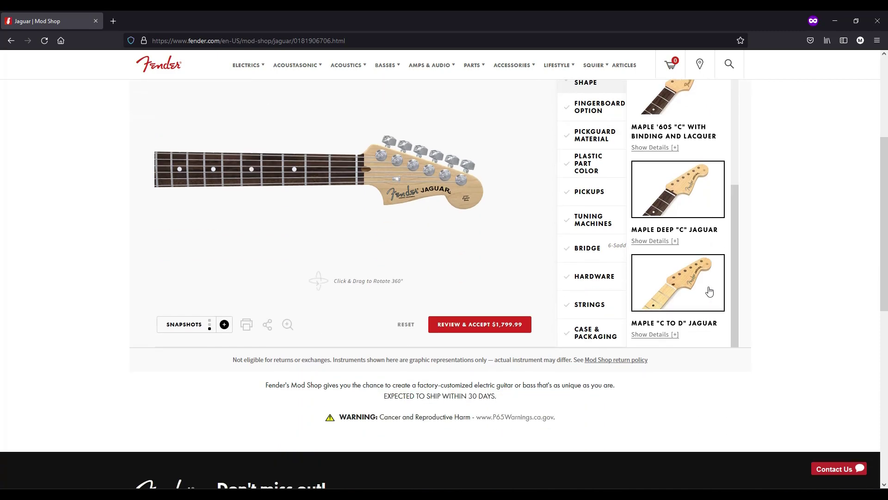
pyautogui.click(671, 299)
pyautogui.click(659, 333)
pyautogui.scroll(-3, 679, 303)
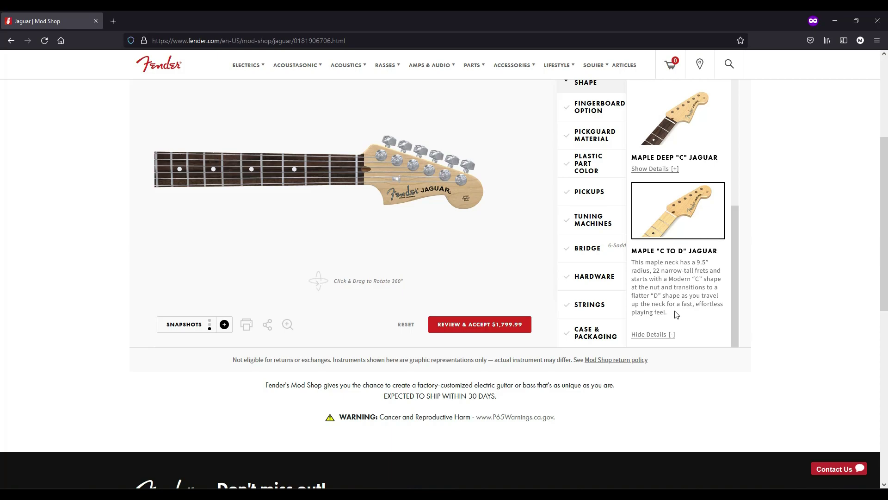
# Look over the neck shape options, set the fingerboard to Maple, and rotate the guitar to inspect the neck.
pyautogui.scroll(8, 676, 314)
pyautogui.scroll(-3, 763, 266)
pyautogui.scroll(-6, 700, 259)
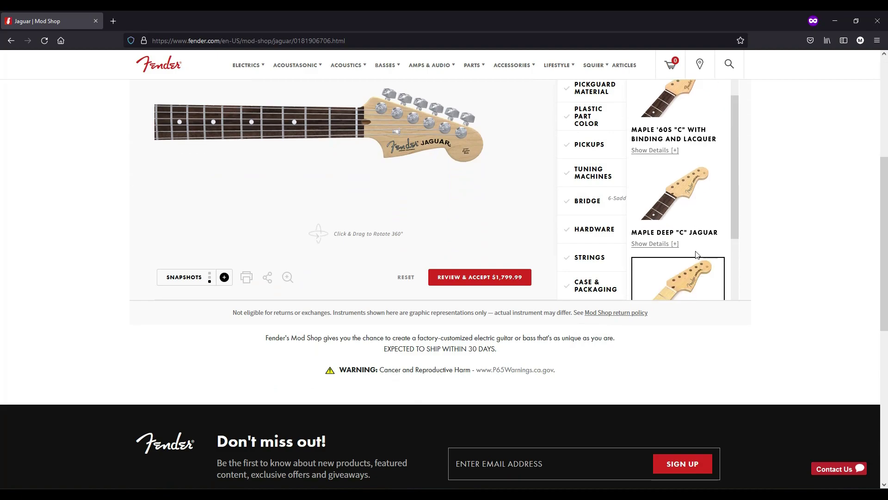
pyautogui.scroll(3, 807, 227)
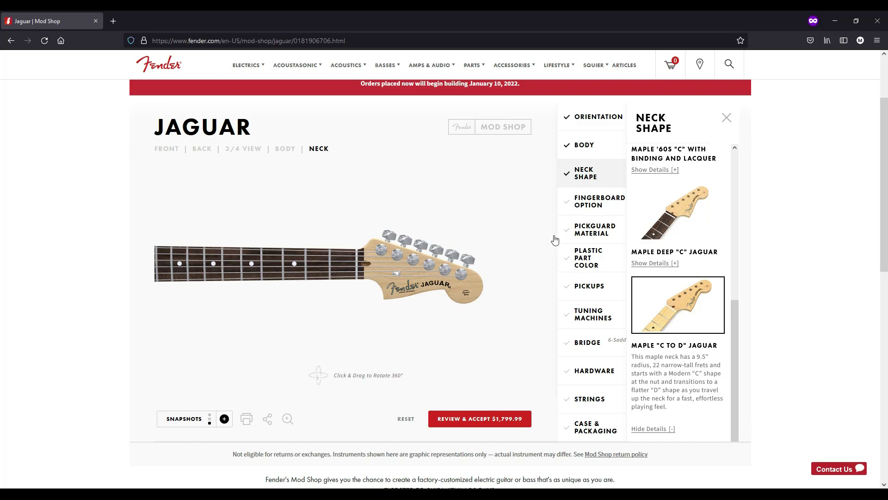
pyautogui.click(592, 208)
pyautogui.click(678, 280)
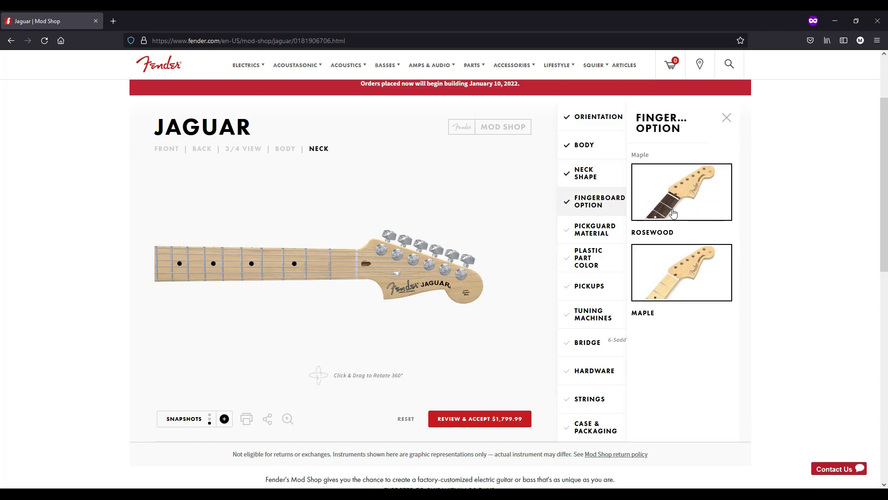
pyautogui.moveTo(397, 307); pyautogui.dragTo(369, 278)
# Try the Maple Deep "C" Jaguar neck shape with a Rosewood fingerboard.
pyautogui.click(598, 180)
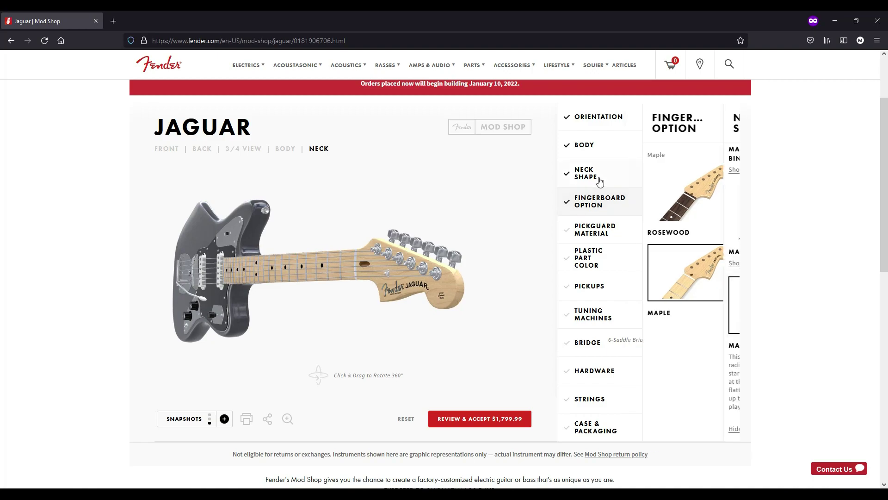
pyautogui.click(680, 231)
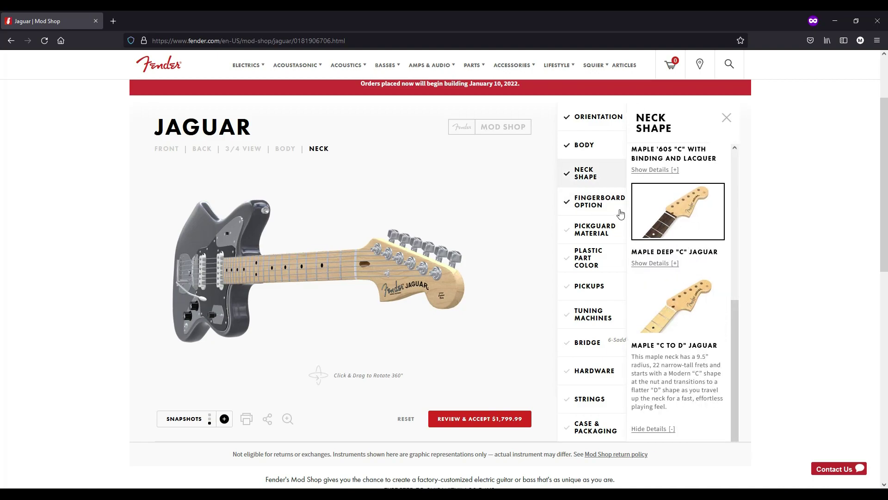
pyautogui.click(611, 202)
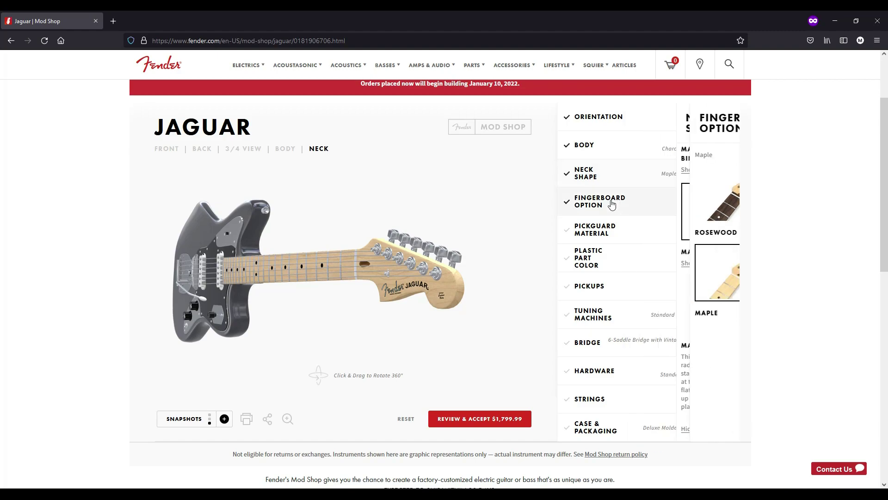
pyautogui.click(648, 204)
# Try the Maple '60s "C" with Binding and Lacquer neck and look through the other neck shapes.
pyautogui.click(586, 174)
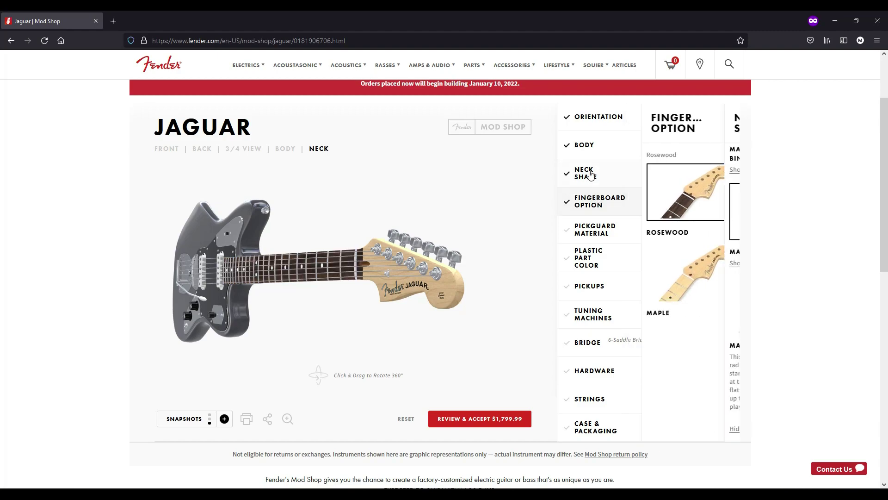
pyautogui.scroll(2, 673, 233)
pyautogui.click(674, 235)
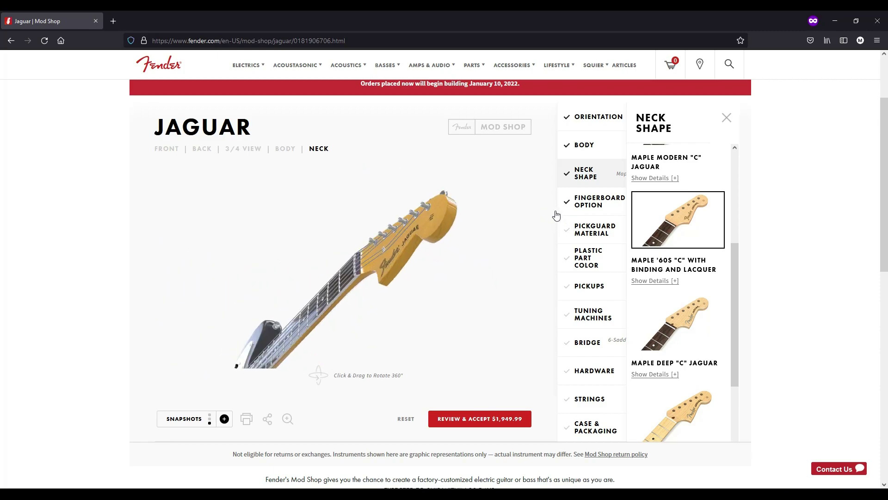
pyautogui.click(566, 240)
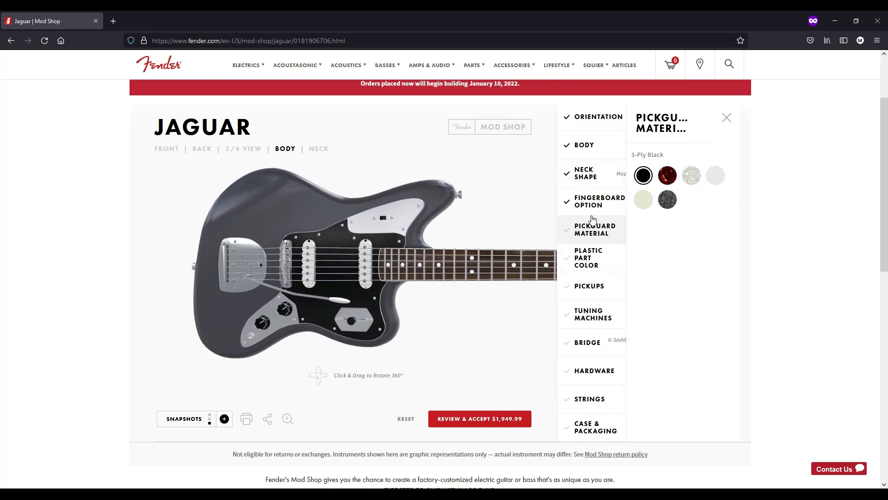
pyautogui.click(596, 179)
pyautogui.scroll(-2, 687, 321)
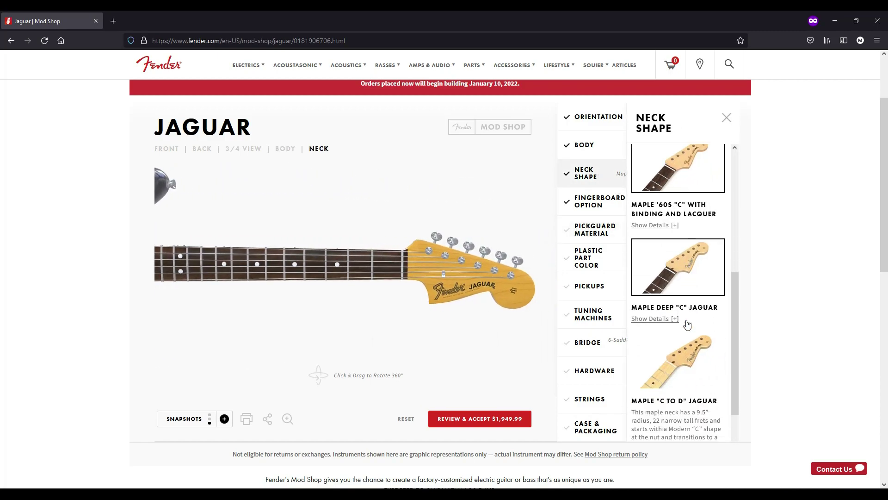
pyautogui.scroll(2, 688, 322)
pyautogui.scroll(3, 687, 321)
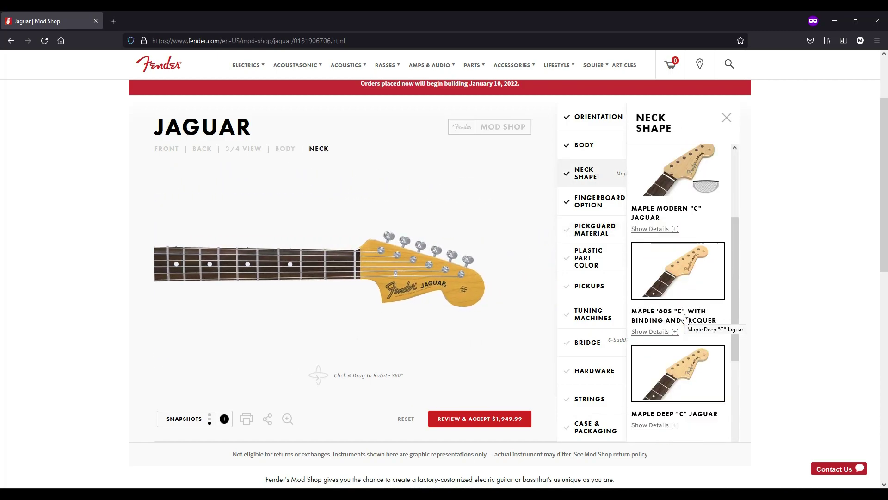
# Compare the Maple Modern "C" Jaguar and Maple '60s "C" with Binding and Lacquer necks from the front and back of the headstock.
pyautogui.click(672, 289)
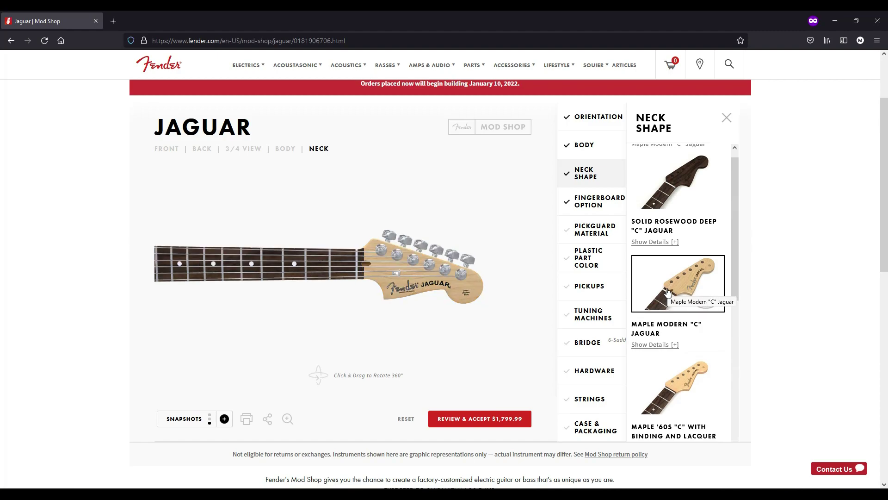
pyautogui.click(669, 389)
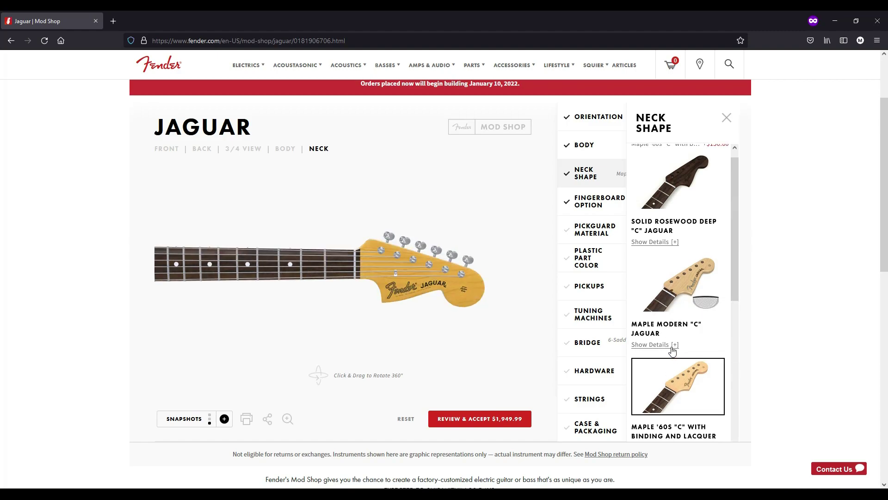
pyautogui.click(682, 294)
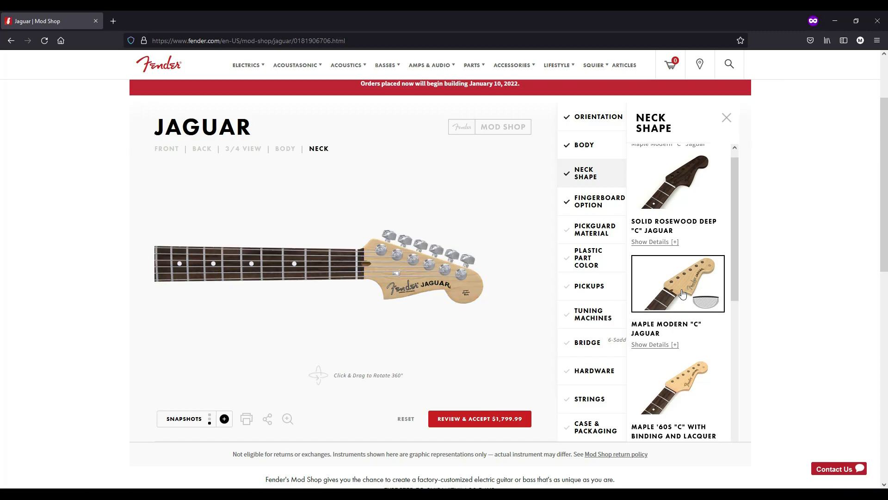
pyautogui.moveTo(461, 278); pyautogui.dragTo(423, 283)
pyautogui.click(686, 379)
pyautogui.click(684, 289)
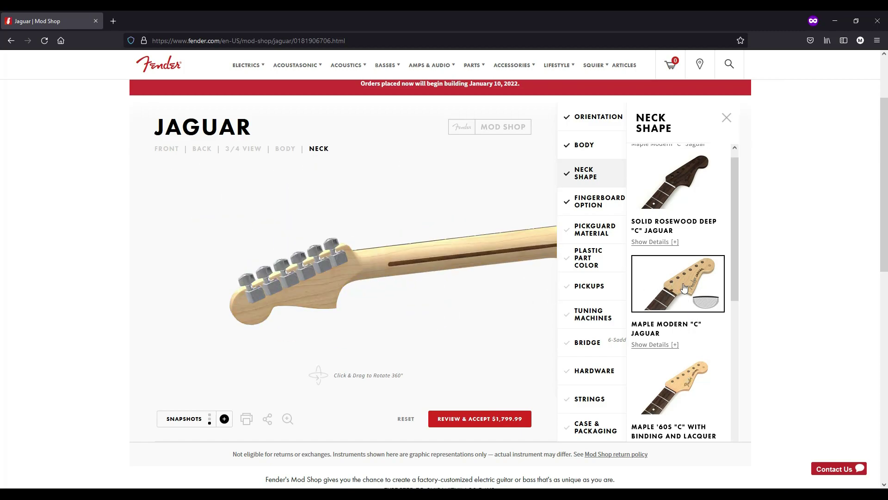
pyautogui.click(669, 384)
pyautogui.click(670, 289)
# Set the neck shape to Solid Rosewood Deep "C" Jaguar, read its details, and rotate the guitar to inspect it.
pyautogui.click(596, 204)
pyautogui.click(592, 177)
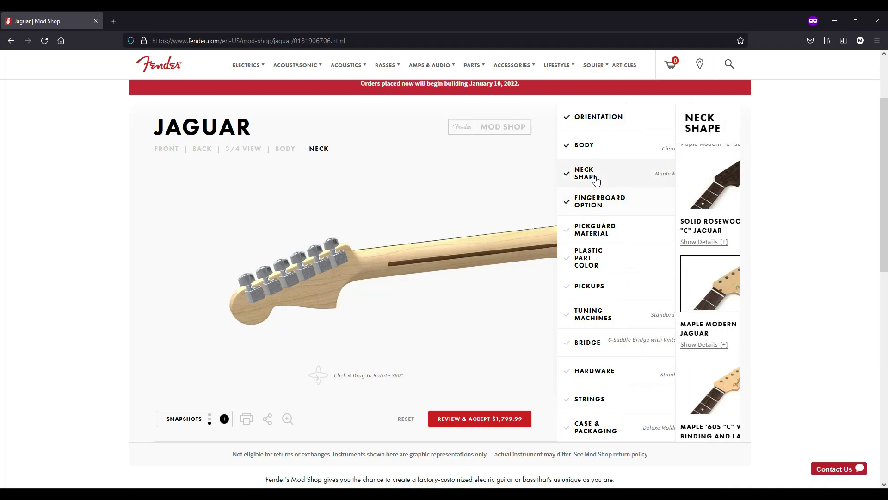
pyautogui.click(665, 196)
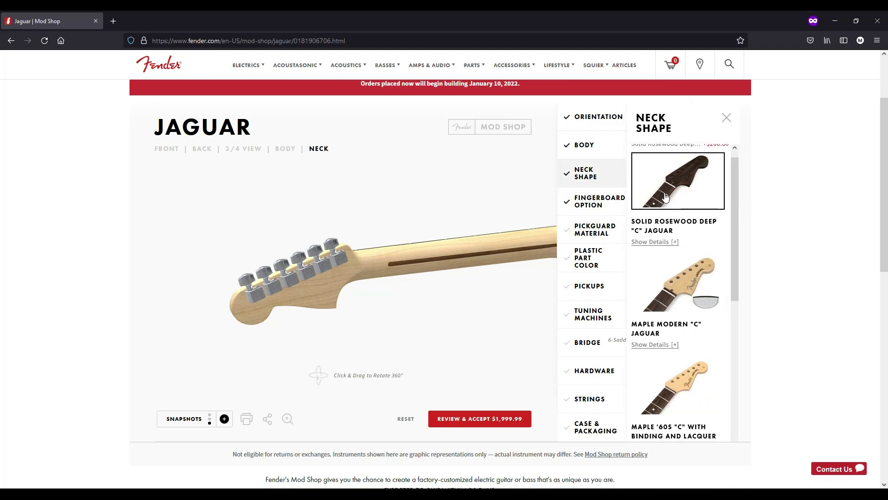
pyautogui.scroll(1, 703, 168)
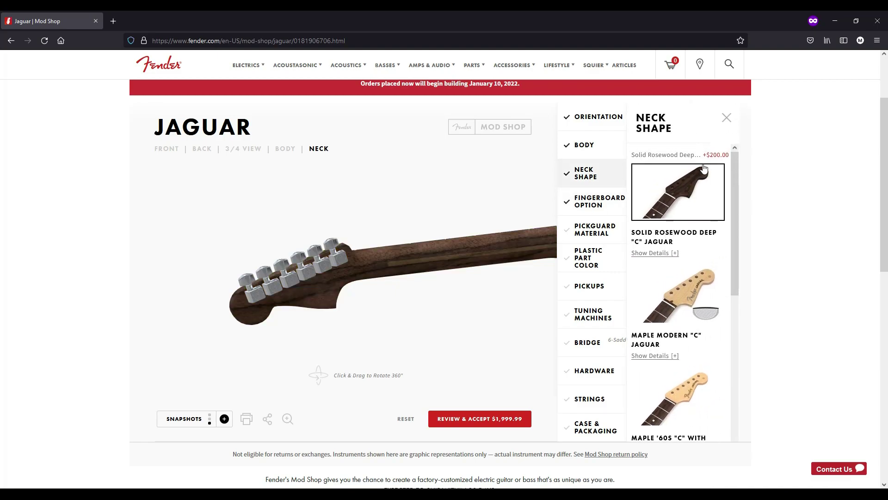
pyautogui.moveTo(710, 154); pyautogui.dragTo(726, 155)
pyautogui.click(724, 156)
pyautogui.click(659, 254)
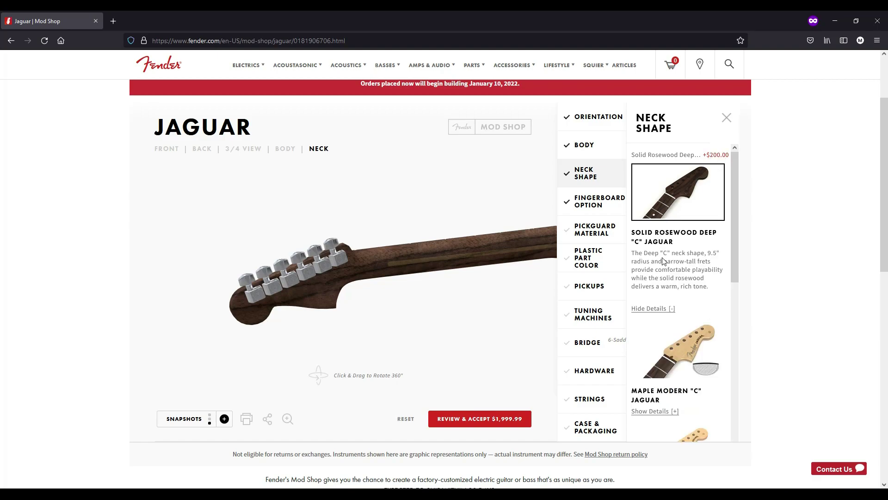
pyautogui.moveTo(409, 269); pyautogui.dragTo(549, 244)
# Preview the Parchment, Aged White Pearl, Black Pearl, Tortoise Shell and Mint Green pickguards on the Charcoal Frost Metallic body.
pyautogui.click(592, 229)
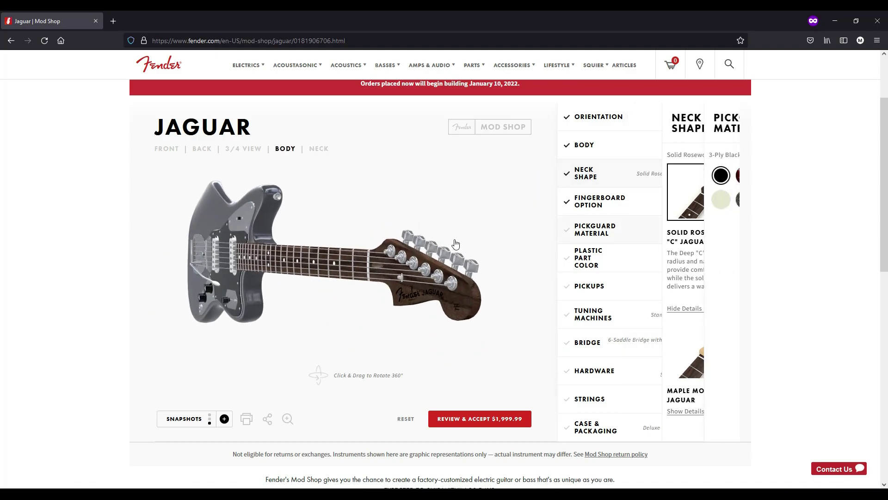
pyautogui.click(609, 235)
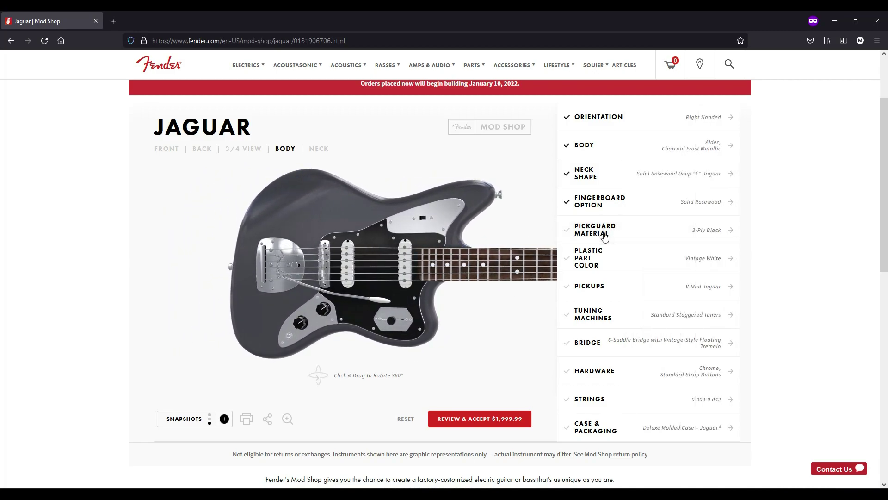
pyautogui.click(619, 232)
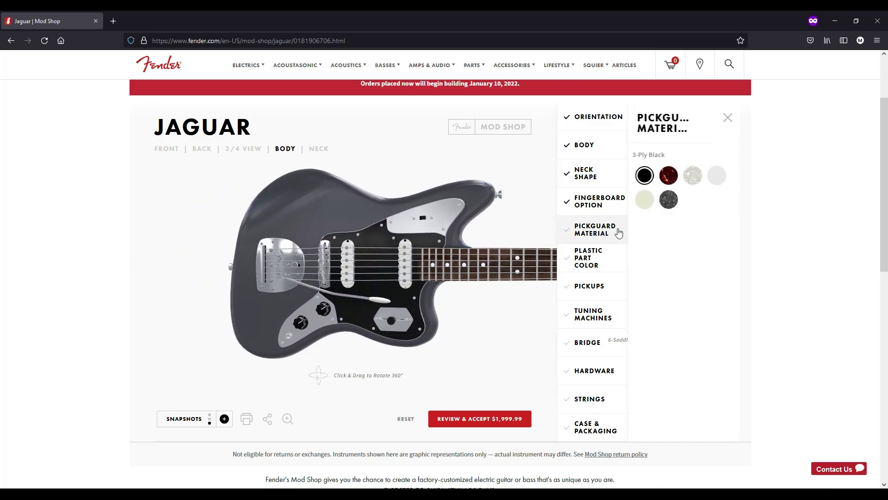
pyautogui.click(716, 176)
pyautogui.moveTo(504, 268)
pyautogui.mouseDown()
pyautogui.moveTo(481, 267)
pyautogui.moveTo(498, 266)
pyautogui.mouseUp()
pyautogui.click(691, 184)
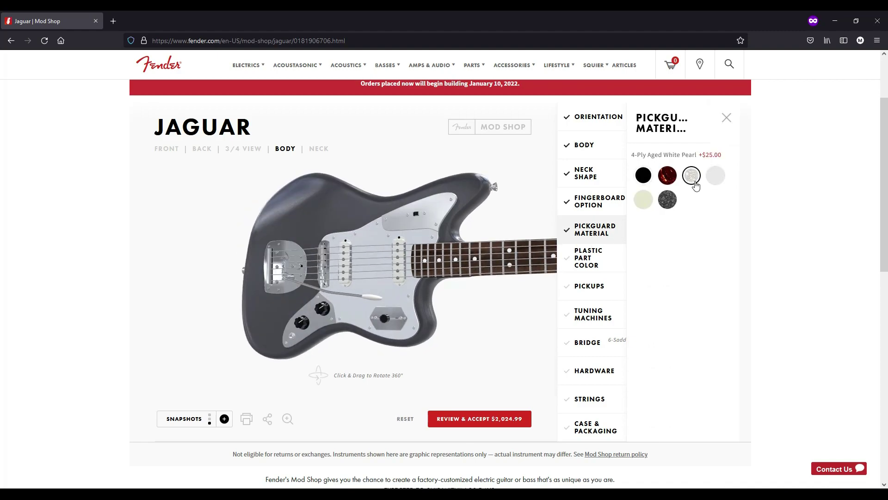
pyautogui.click(668, 176)
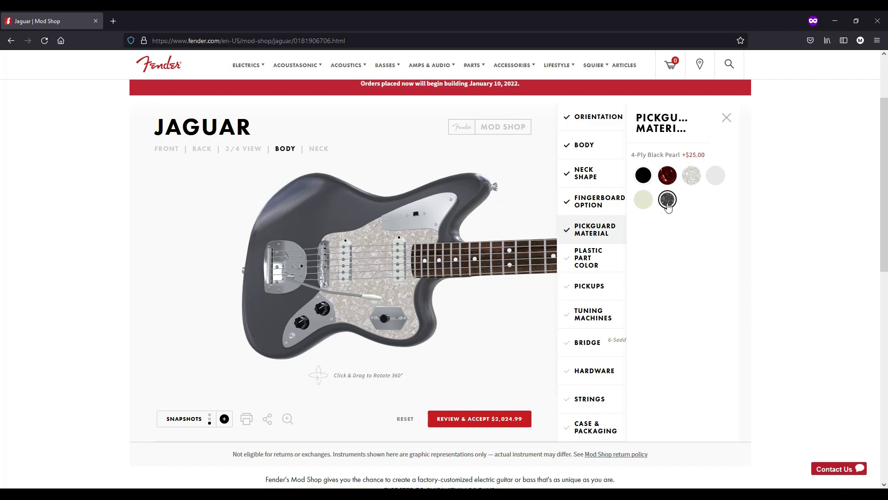
pyautogui.click(638, 177)
pyautogui.click(668, 177)
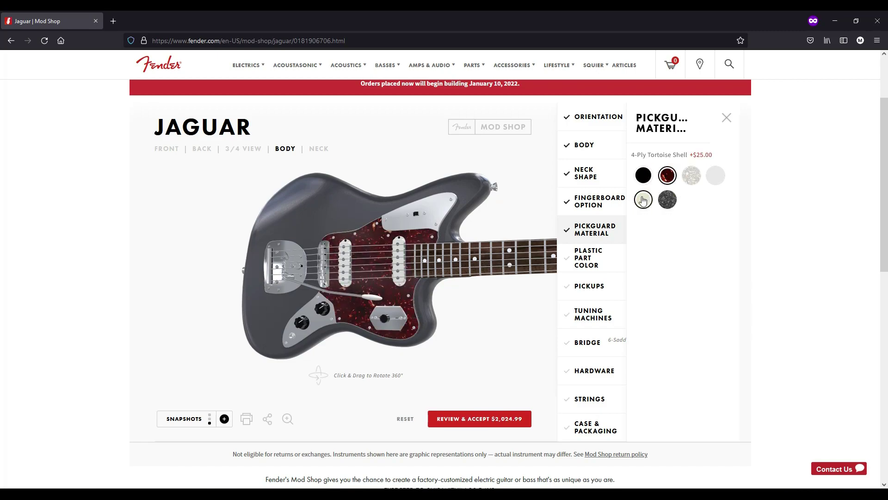
pyautogui.click(643, 200)
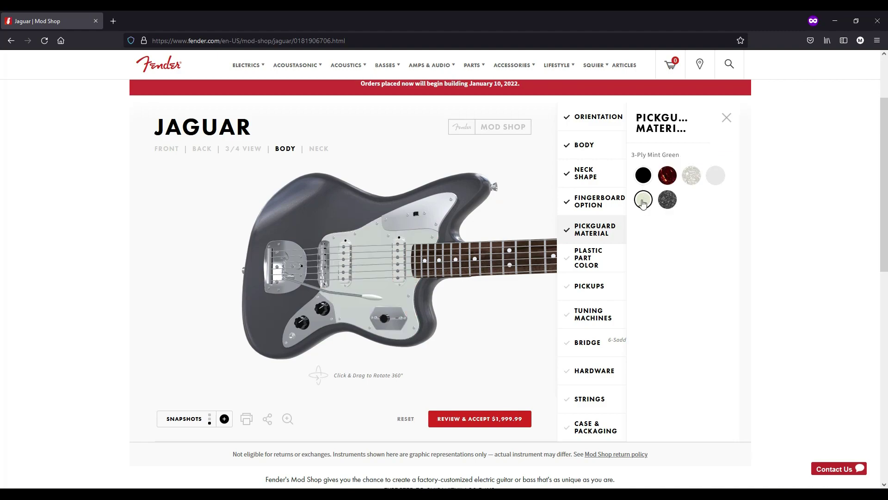
pyautogui.moveTo(419, 255); pyautogui.dragTo(399, 264)
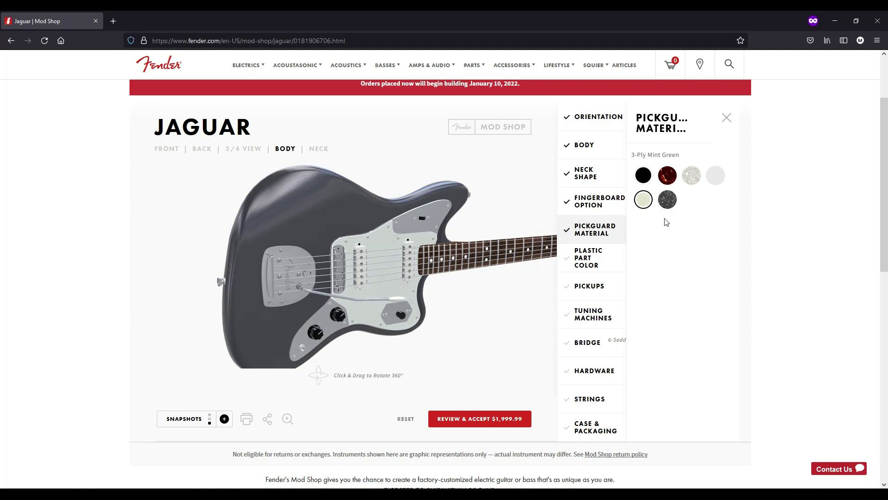
# Compare the 3-Ply Parchment and 3-Ply Black pickguards from several angles, and set the pickguard material to 3-Ply Parchment.
pyautogui.click(715, 179)
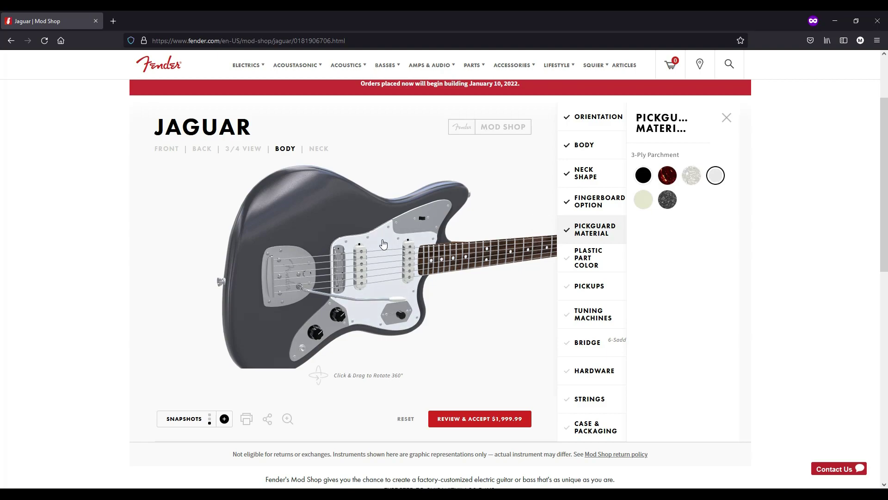
pyautogui.click(643, 175)
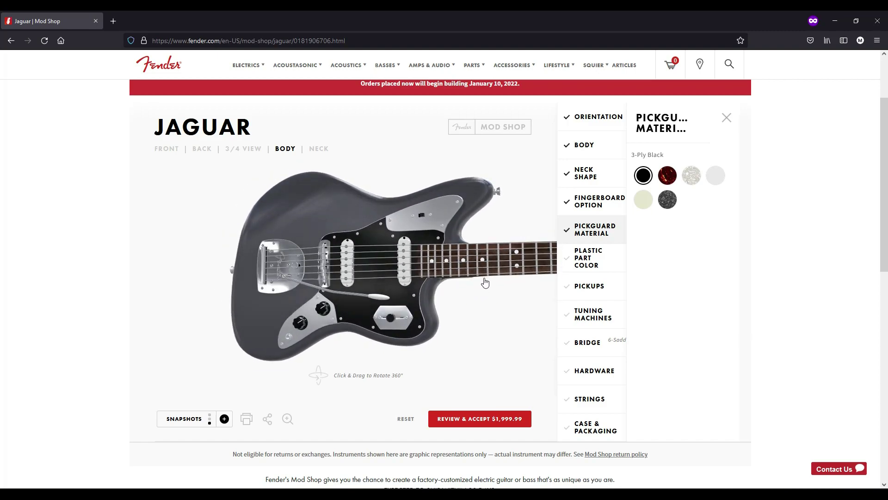
pyautogui.moveTo(487, 293); pyautogui.dragTo(535, 287)
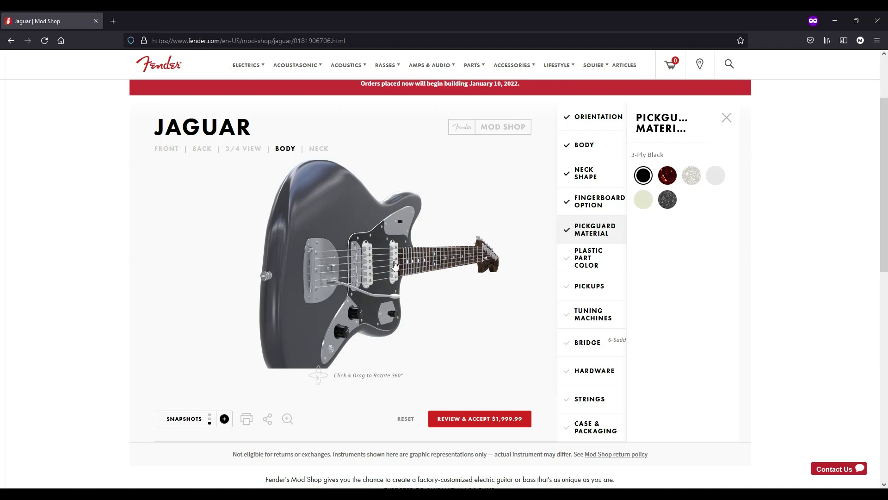
pyautogui.click(715, 176)
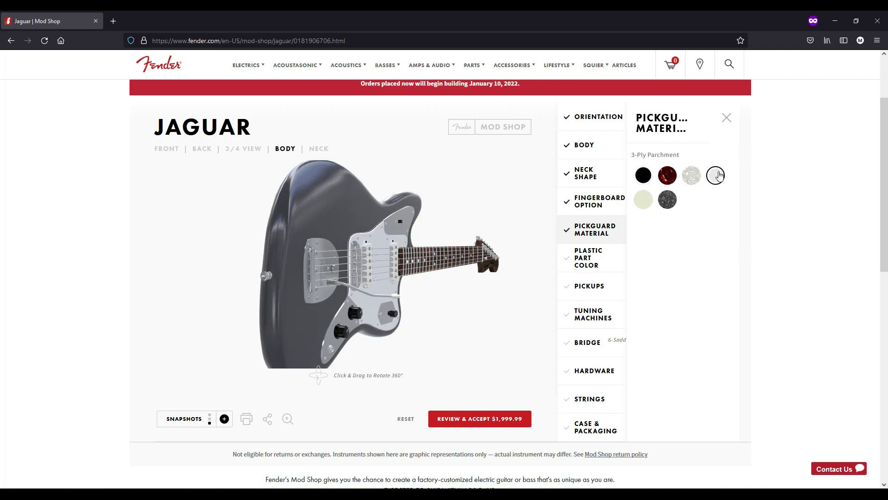
pyautogui.moveTo(461, 321); pyautogui.dragTo(386, 265)
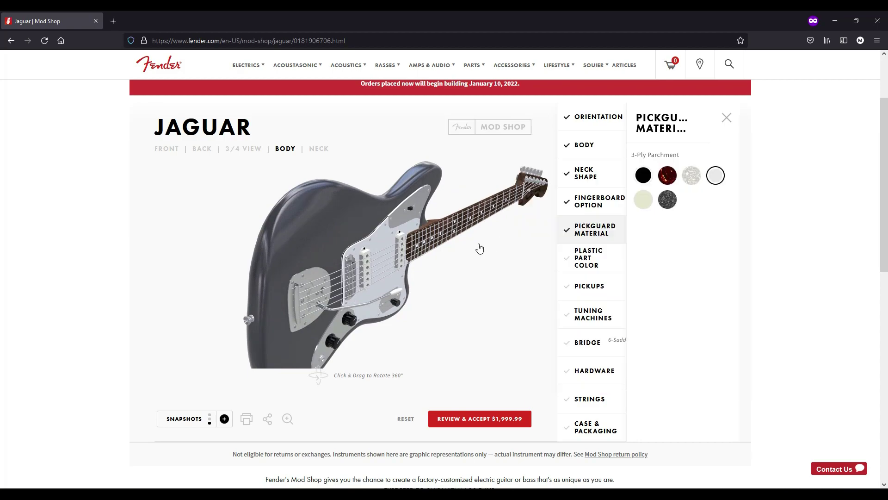
# Compare the plastic part colors, including Vintage White, and set the color to Black.
pyautogui.click(606, 257)
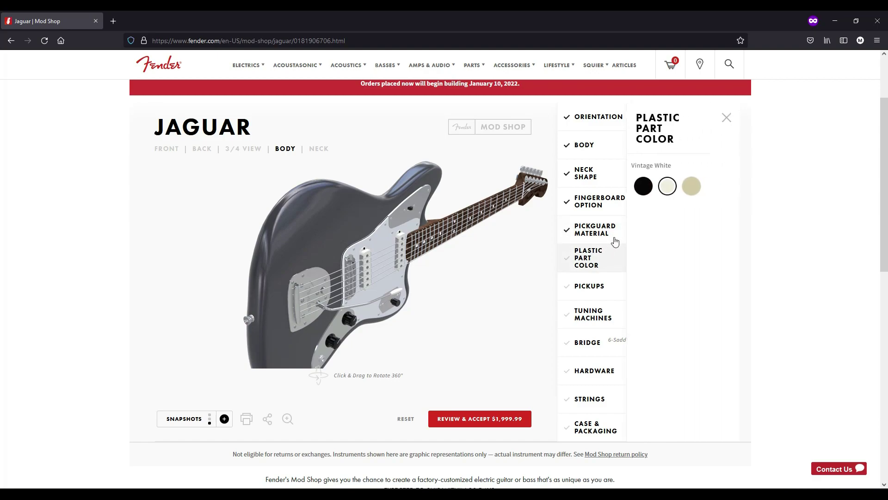
pyautogui.click(691, 186)
pyautogui.click(667, 186)
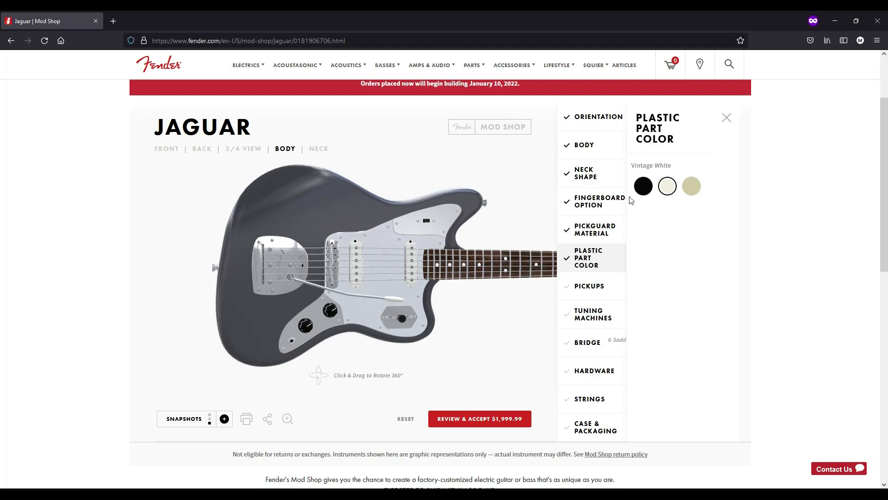
pyautogui.click(642, 186)
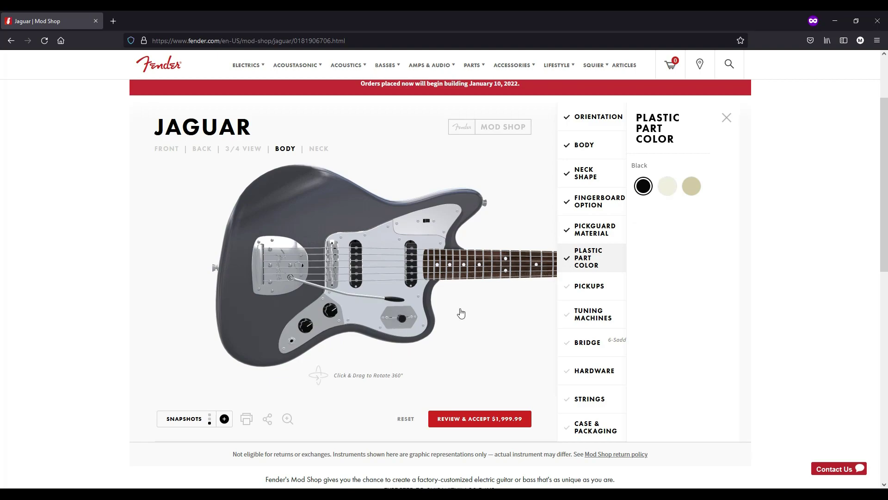
# Compare the Aged White and Vintage White plastic parts on the guitar and set the plastic part color to Vintage White.
pyautogui.click(667, 194)
pyautogui.click(692, 188)
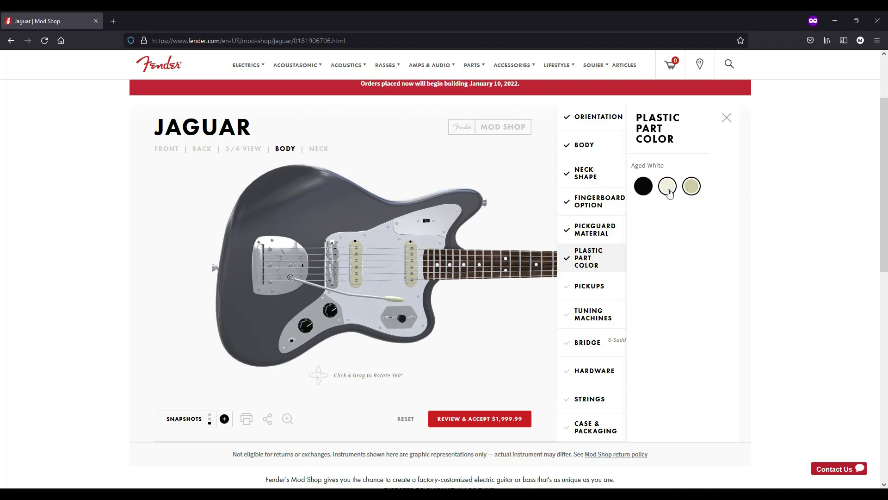
pyautogui.click(669, 192)
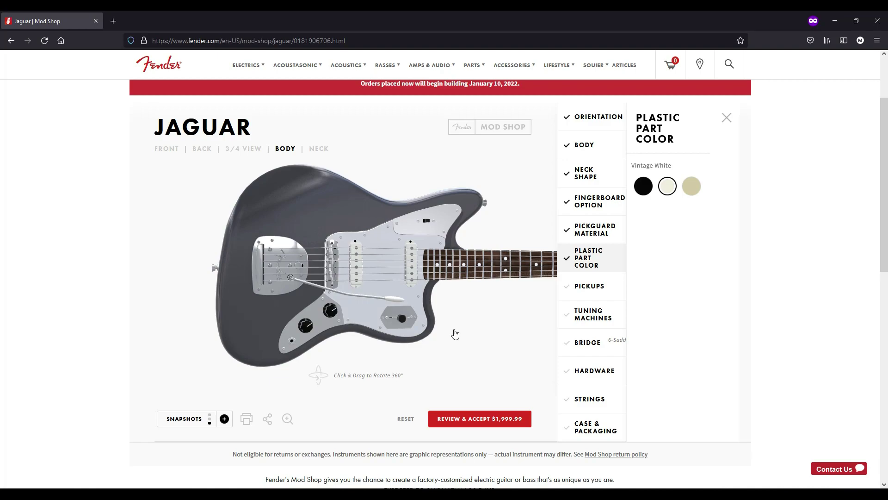
# Read the Pure Vintage '62 Jaguar pickup details, compare both pickup sets, and choose the V-Mod Jaguar pickups.
pyautogui.click(598, 296)
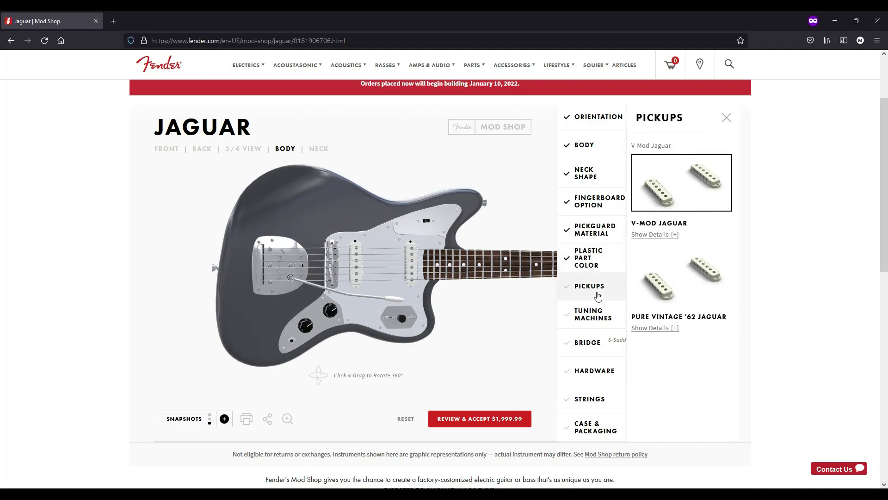
pyautogui.click(644, 329)
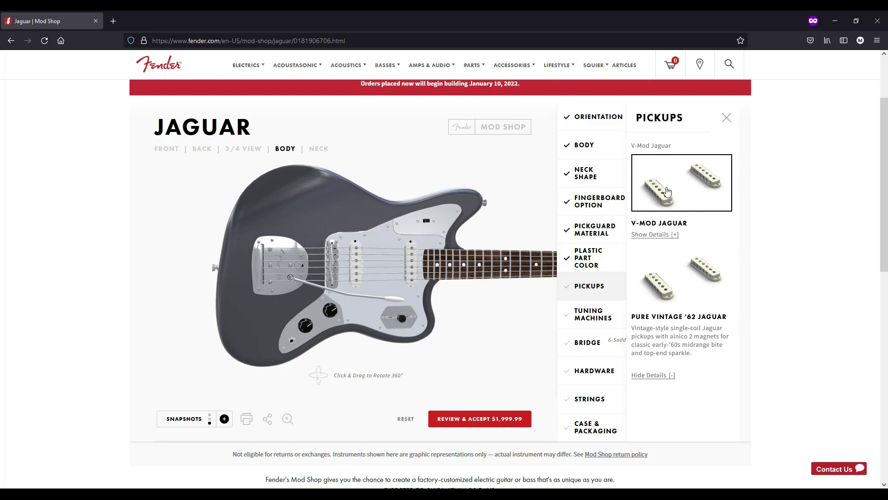
pyautogui.click(671, 279)
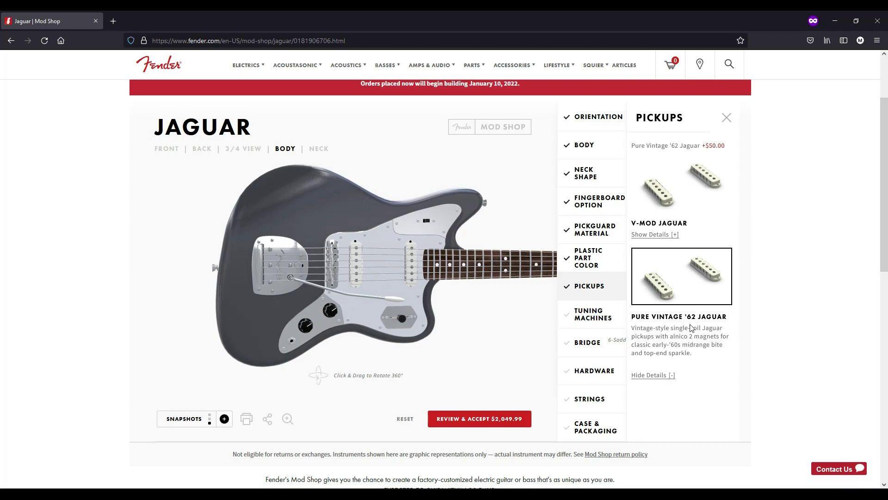
pyautogui.click(681, 223)
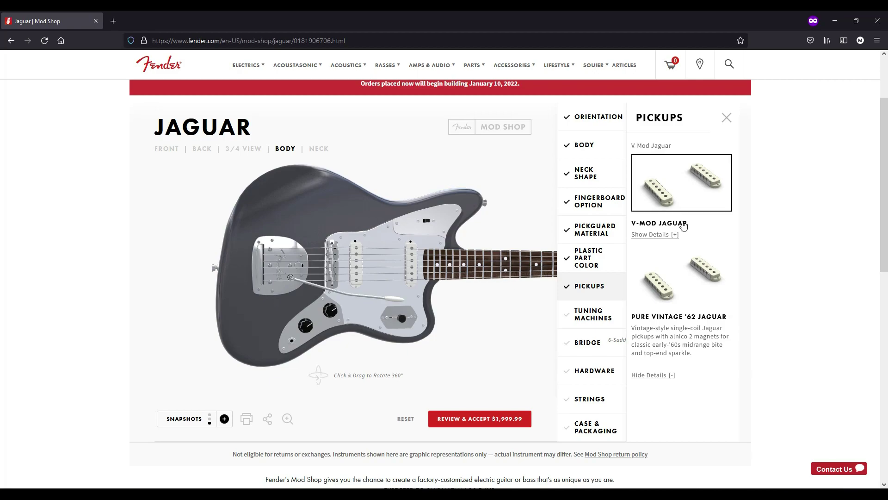
pyautogui.click(679, 285)
pyautogui.click(684, 213)
# Search the web in a new tab for "v mod jaguar pickups vs 62 original pickups".
pyautogui.hotkey('ctrl', 't')
pyautogui.write('v mod ja')
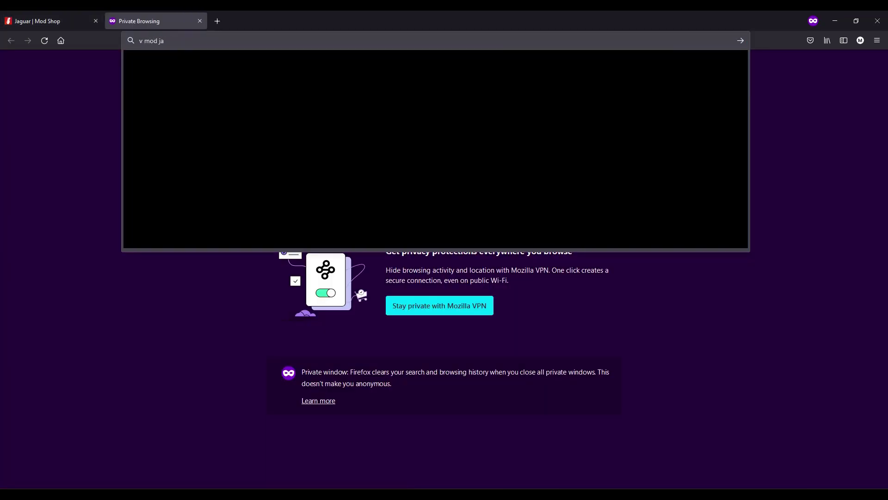
pyautogui.write('guar pickups vs 62')
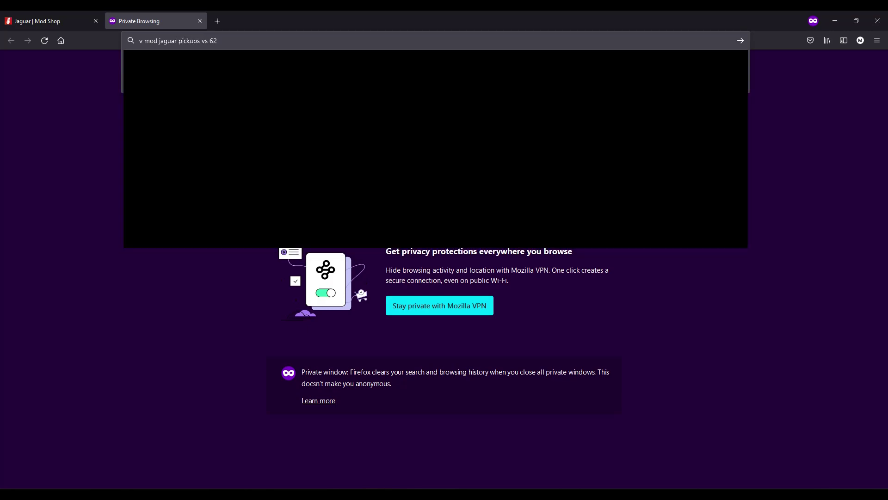
pyautogui.write(' original pickups')
pyautogui.press('Return')
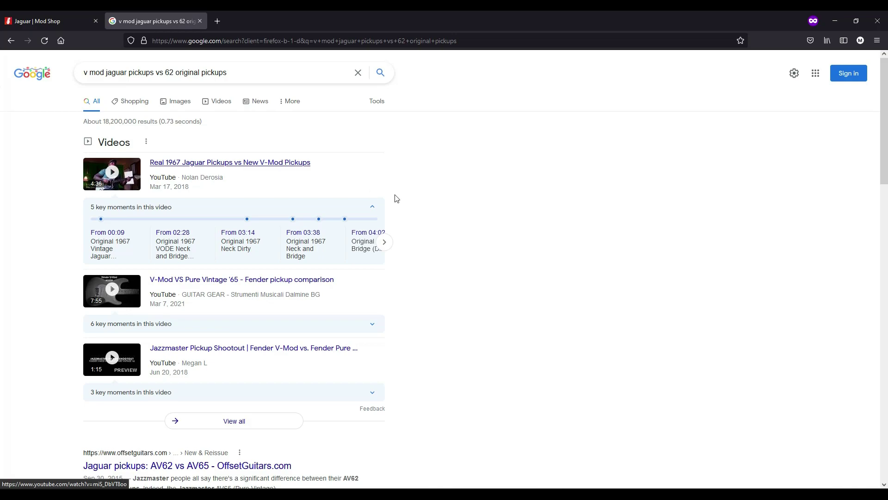
# Look through the general and video search results for comparisons of V-Mod and vintage Jaguar pickups.
pyautogui.scroll(-2, 518, 315)
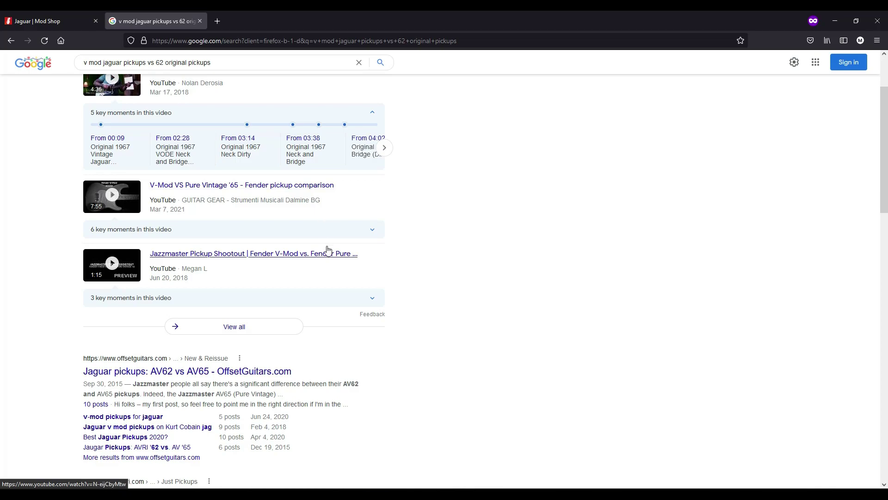
pyautogui.scroll(2, 203, 183)
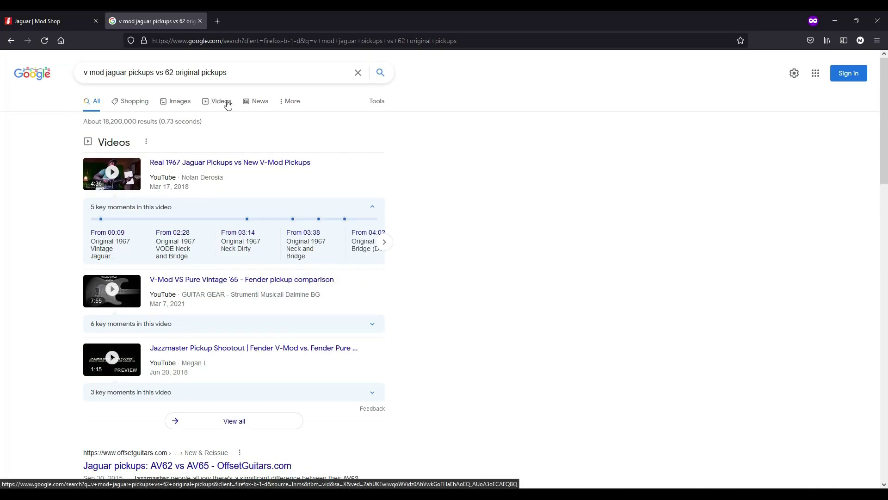
pyautogui.click(221, 100)
pyautogui.scroll(-5, 423, 326)
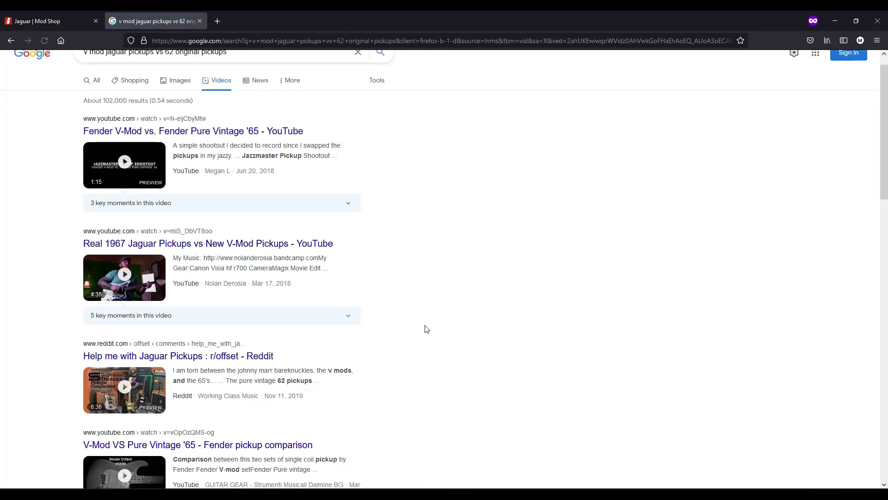
pyautogui.scroll(-3, 410, 315)
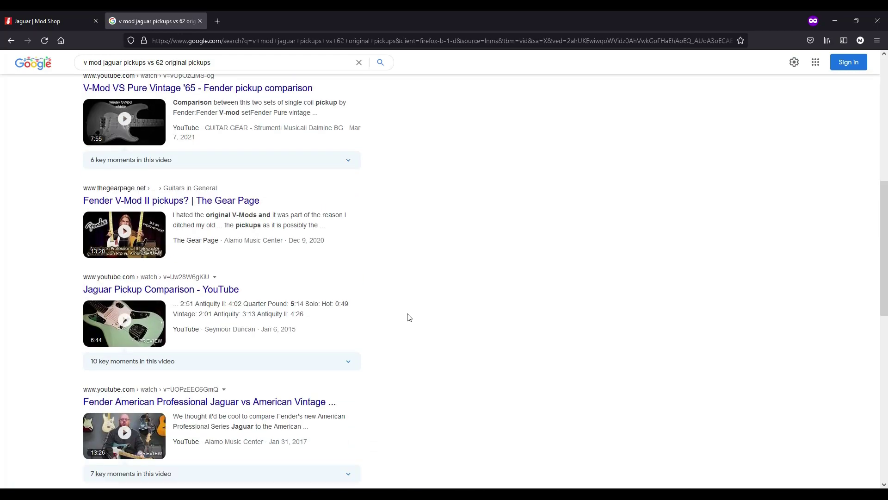
pyautogui.scroll(-2, 398, 301)
pyautogui.scroll(-2, 388, 226)
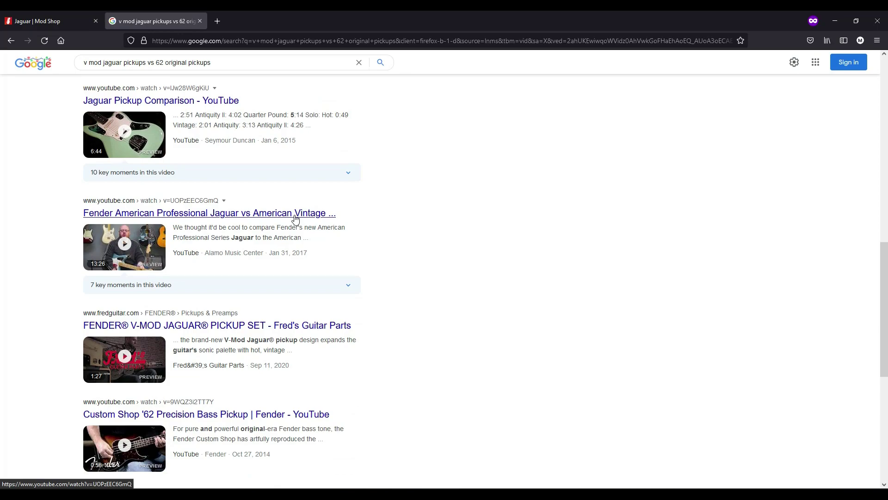
pyautogui.scroll(-5, 295, 218)
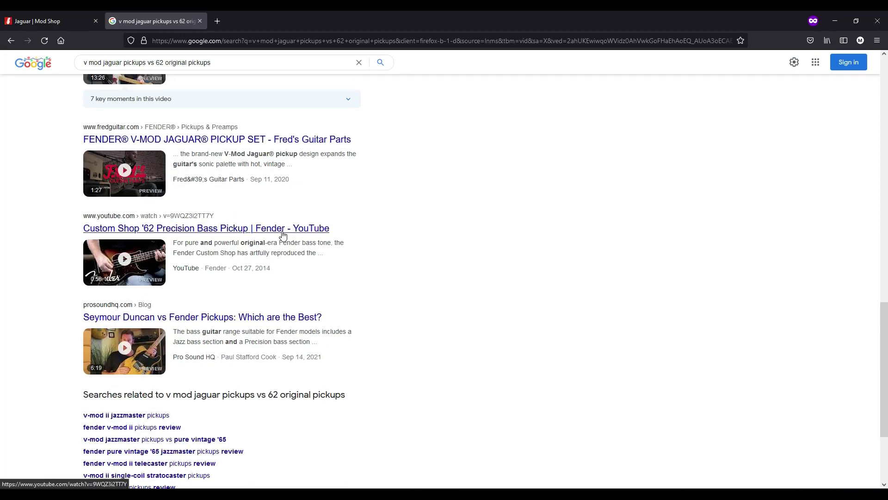
pyautogui.scroll(3, 296, 218)
# Return to the Mod Shop page and read the details of the V-Mod Jaguar pickups.
pyautogui.click(100, 18)
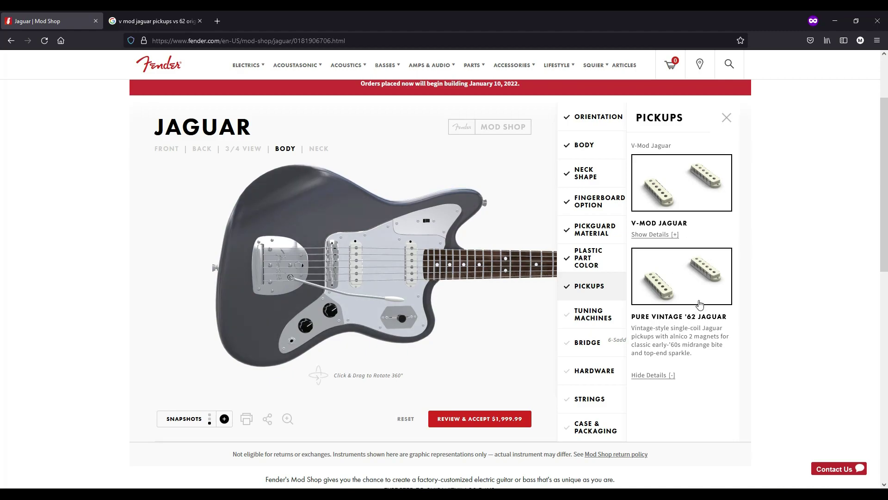
pyautogui.scroll(2, 687, 219)
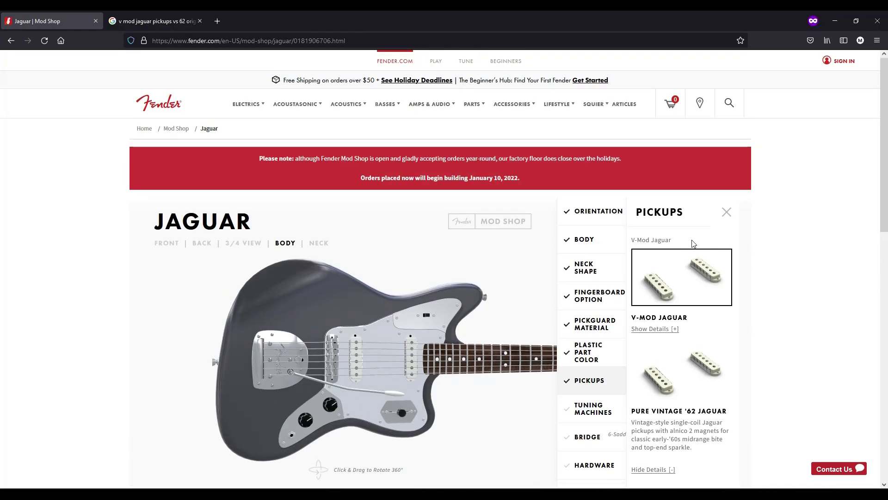
pyautogui.scroll(-2, 701, 260)
pyautogui.click(671, 188)
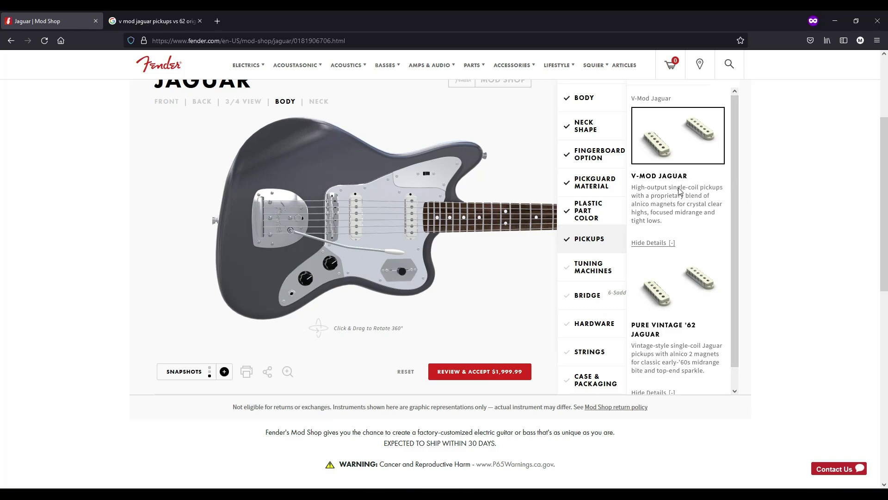
# Preview the Deluxe Locking Tuners from behind the headstock, and set the tuning machines to ClassicGear Tuners.
pyautogui.click(600, 267)
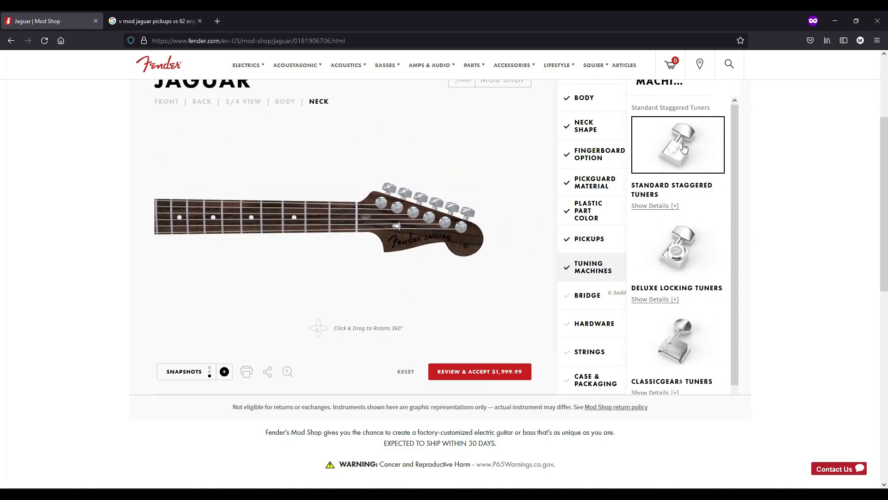
pyautogui.scroll(1, 683, 147)
pyautogui.click(680, 292)
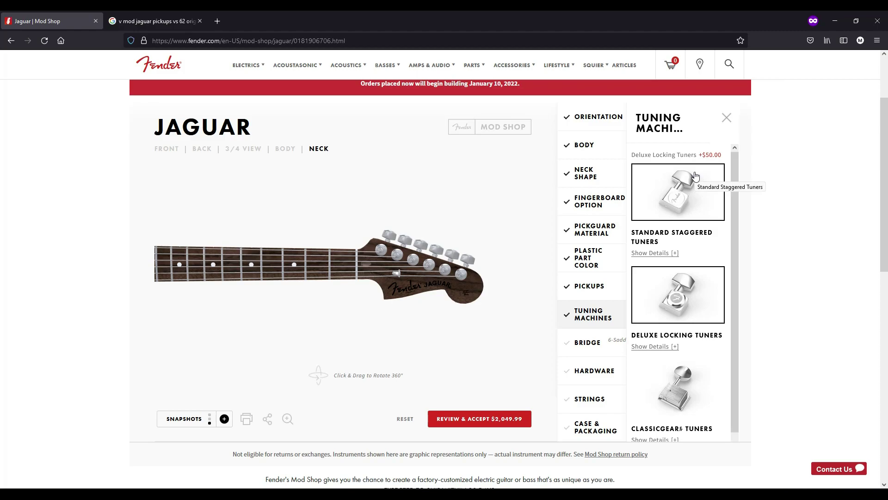
pyautogui.moveTo(365, 247); pyautogui.dragTo(387, 241)
pyautogui.click(657, 392)
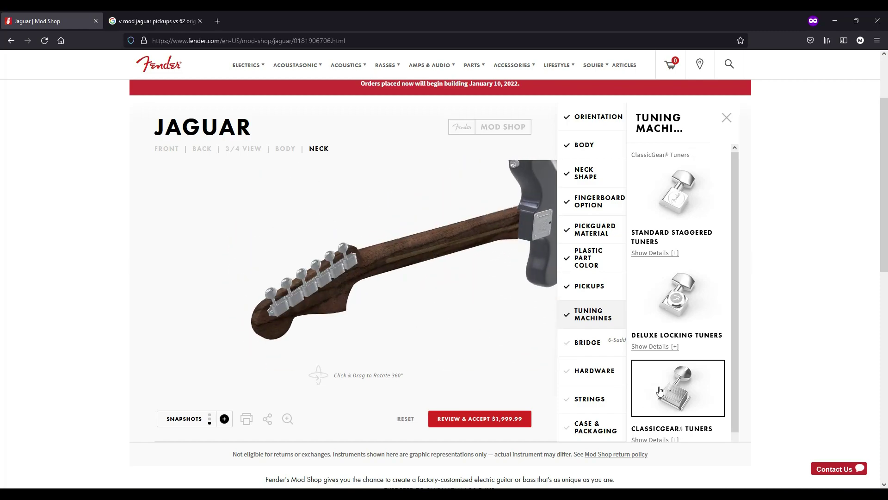
# Rotate the guitar to inspect the ClassicGear tuners from the front and back of the headstock.
pyautogui.moveTo(361, 327); pyautogui.dragTo(418, 271)
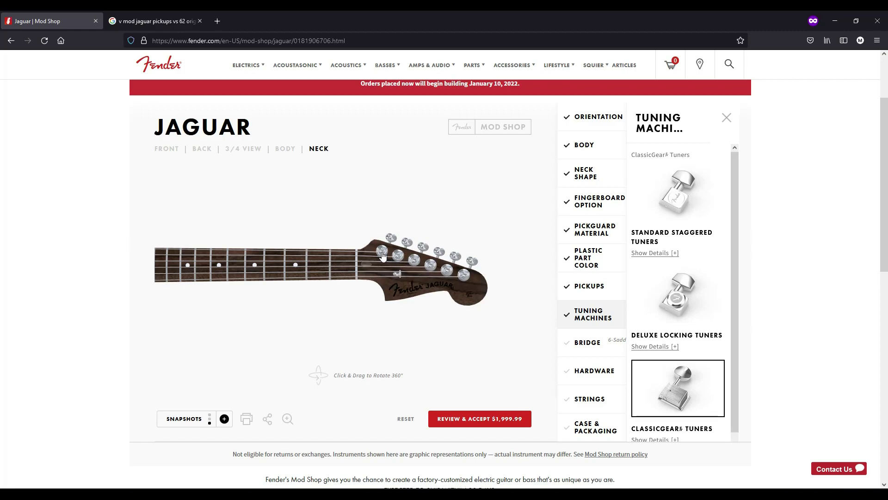
pyautogui.moveTo(530, 305); pyautogui.dragTo(273, 269)
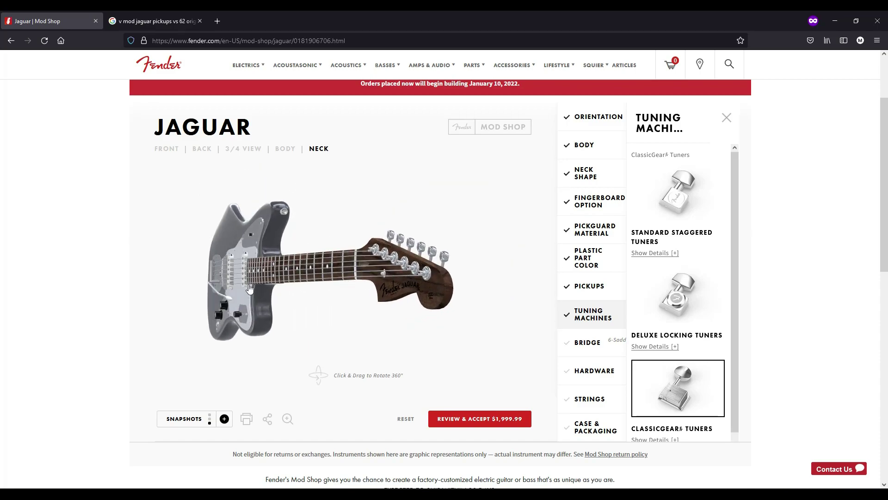
pyautogui.moveTo(420, 278); pyautogui.dragTo(375, 274)
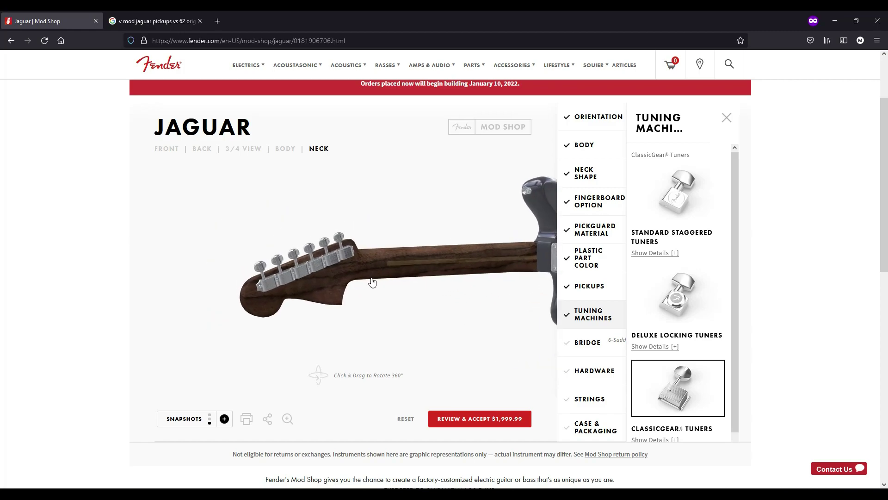
pyautogui.scroll(-1, 694, 343)
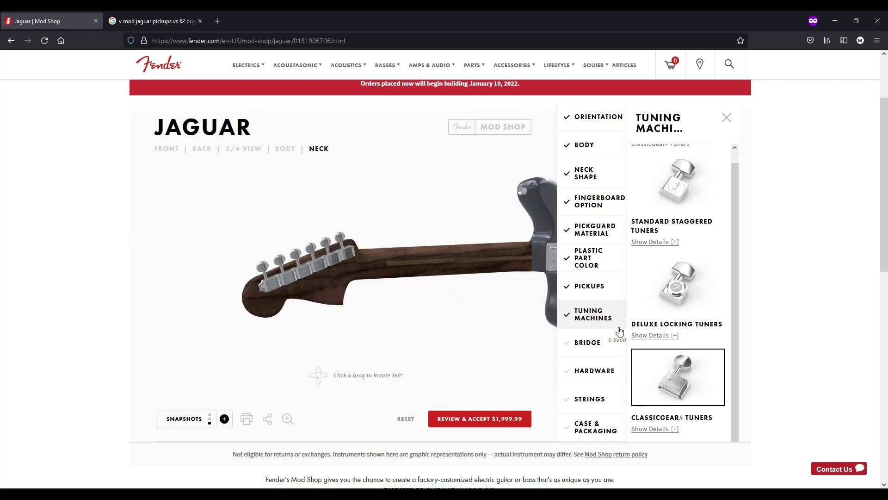
pyautogui.scroll(3, 693, 342)
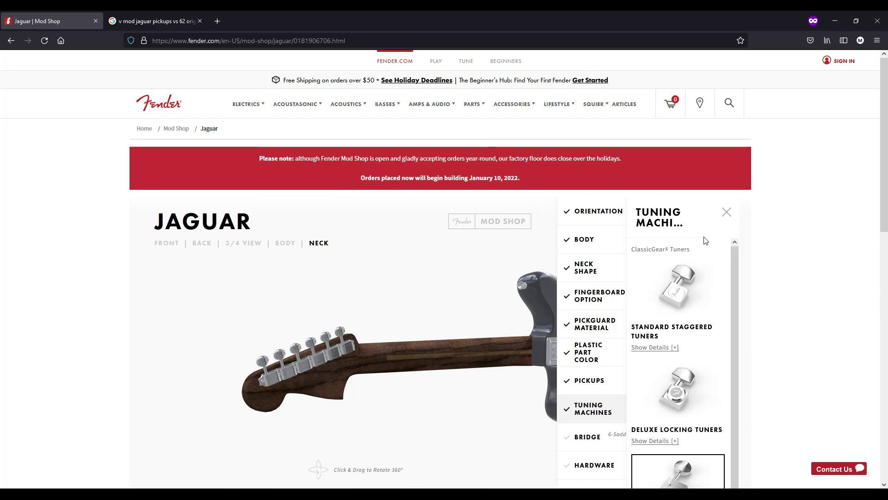
# Review the bridge options and keep the 6-Saddle Bridge with Vintage-Style Floating Tremolo.
pyautogui.click(588, 437)
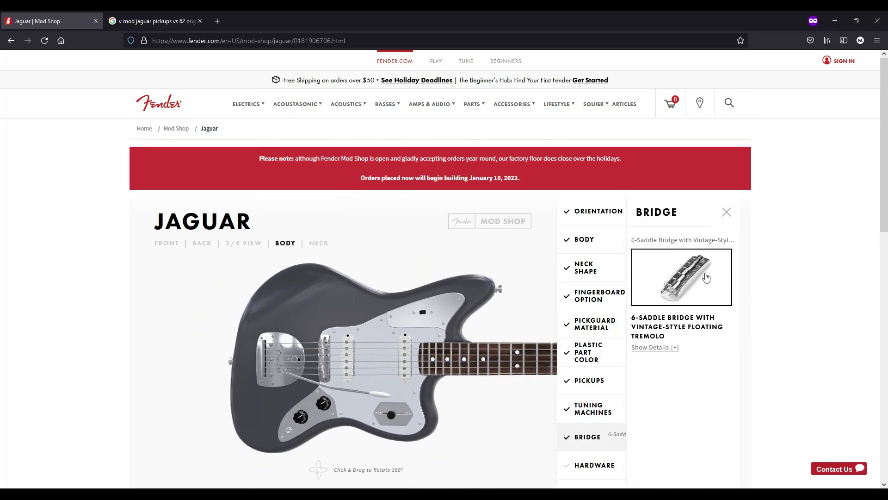
pyautogui.scroll(-4, 721, 329)
pyautogui.scroll(1, 735, 340)
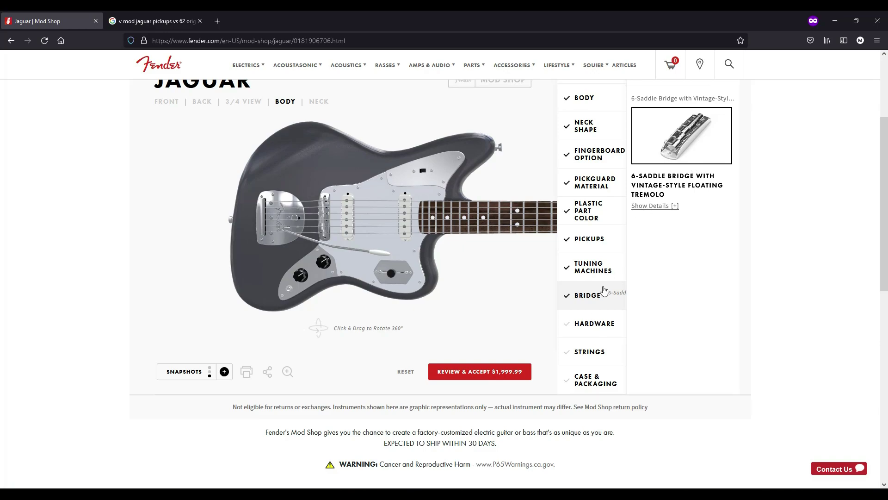
# Read the Chrome hardware details, compare the strap lock options, and keep Standard Strap Buttons.
pyautogui.click(597, 320)
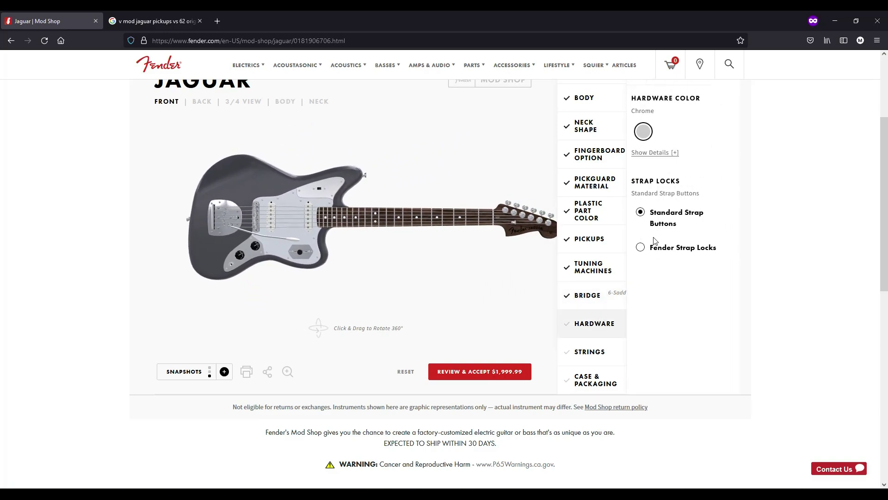
pyautogui.click(676, 153)
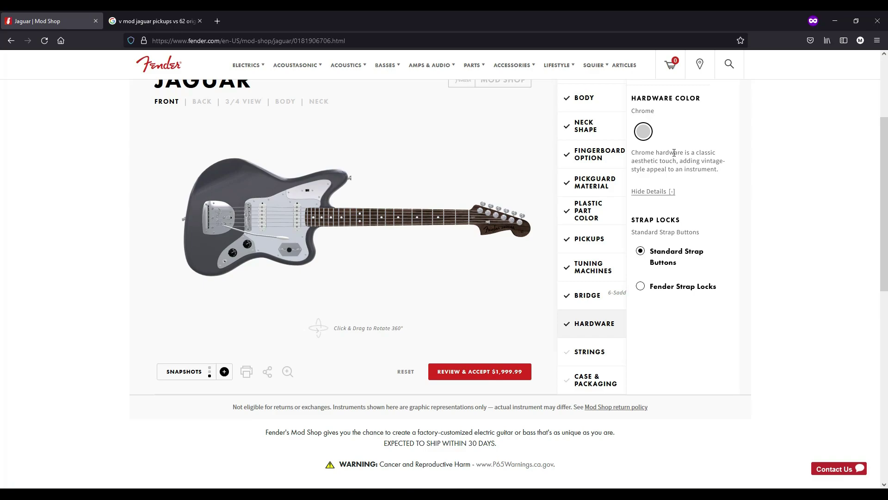
pyautogui.click(643, 287)
pyautogui.click(641, 253)
pyautogui.click(640, 286)
pyautogui.click(641, 253)
# Compare the two string gauges, including 0.010-0.046, and set the strings to 0.009-0.042.
pyautogui.click(598, 353)
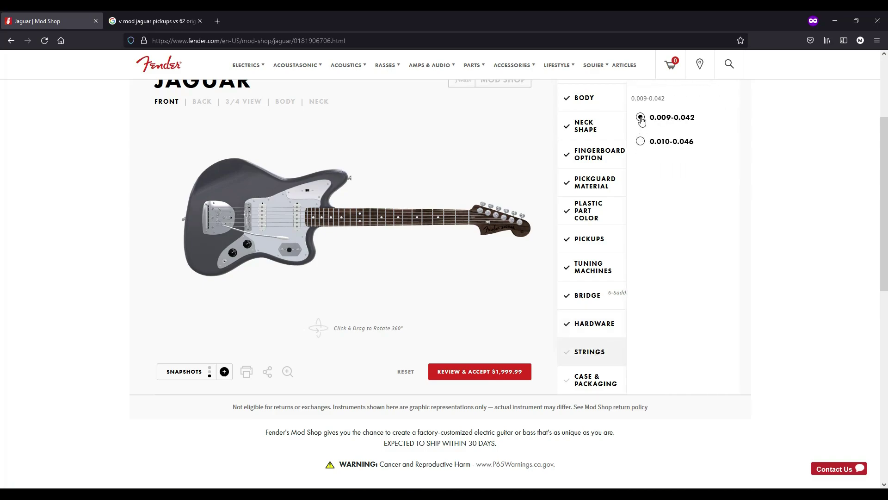
pyautogui.click(640, 141)
pyautogui.click(641, 119)
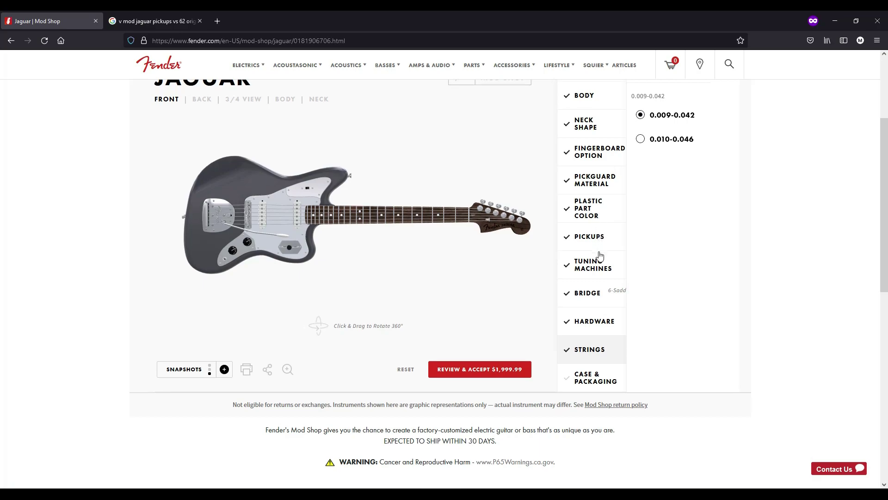
pyautogui.scroll(-2, 597, 259)
pyautogui.scroll(3, 667, 214)
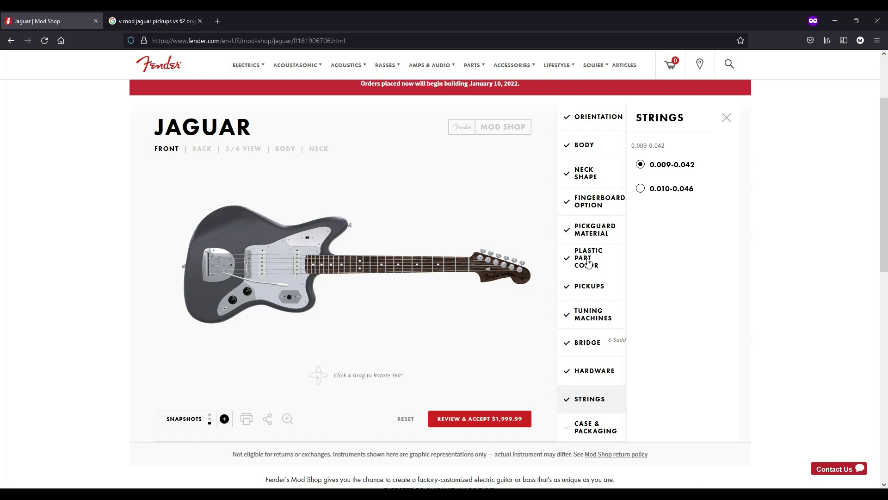
# Rotate the full guitar to inspect it, and set the case and packaging to Deluxe Molded Case – Jaguar.
pyautogui.moveTo(457, 235); pyautogui.dragTo(309, 254)
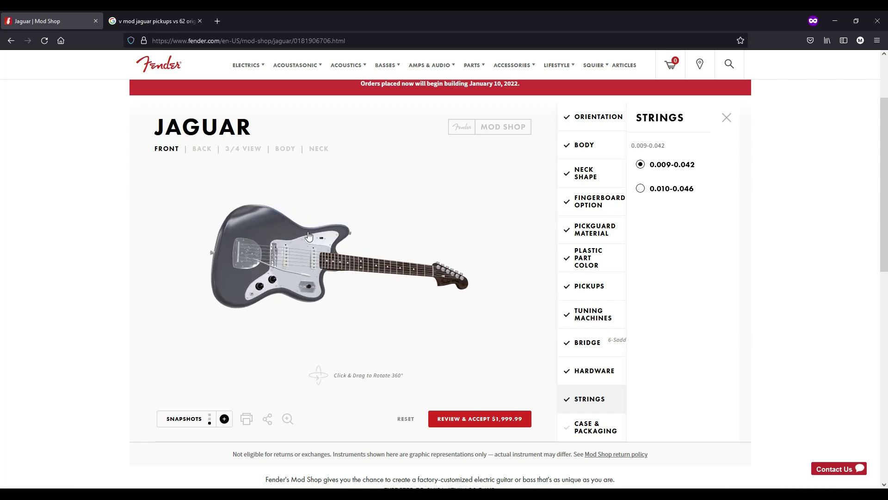
pyautogui.click(595, 428)
pyautogui.click(682, 203)
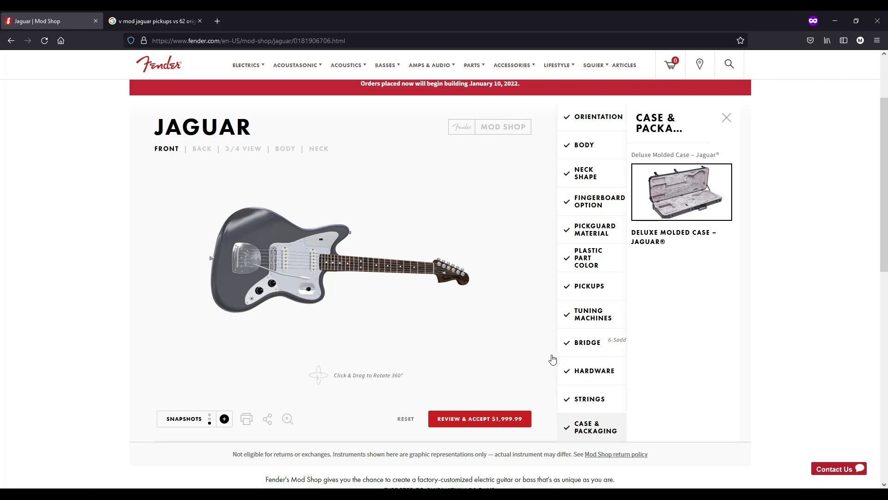
# Review the Jaguar build specification, agree to the Mod Shop Returns Policy, and send the guitar to the cart.
pyautogui.scroll(1, 541, 398)
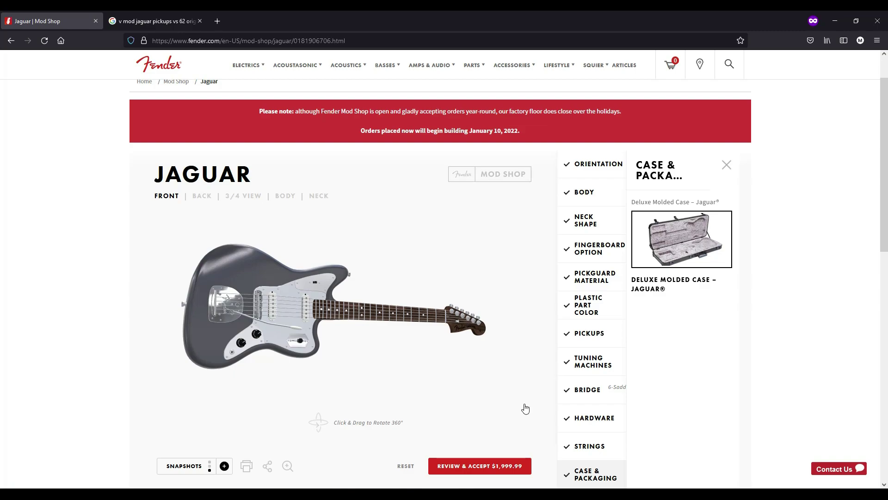
pyautogui.click(482, 467)
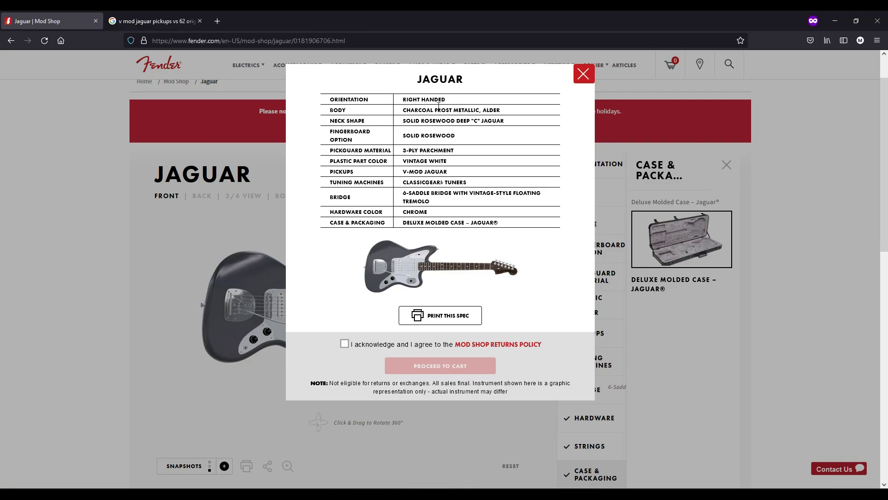
pyautogui.click(345, 344)
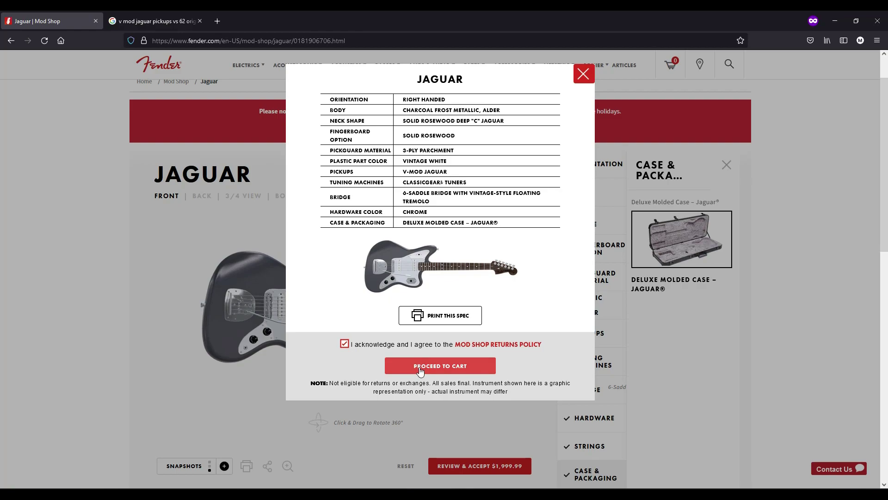
pyautogui.click(420, 367)
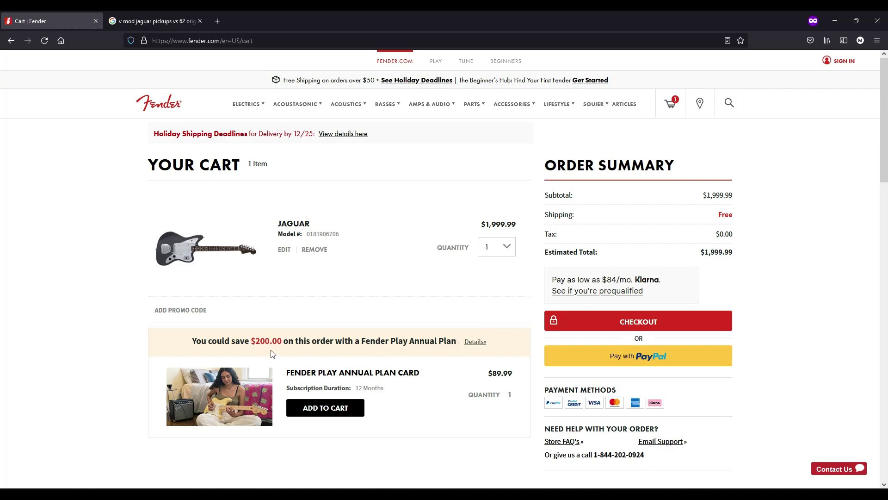
# Read the Fender Play savings offer and price, and add the 12-month Fender Play Annual Plan Card to the cart.
pyautogui.moveTo(208, 340); pyautogui.dragTo(370, 340)
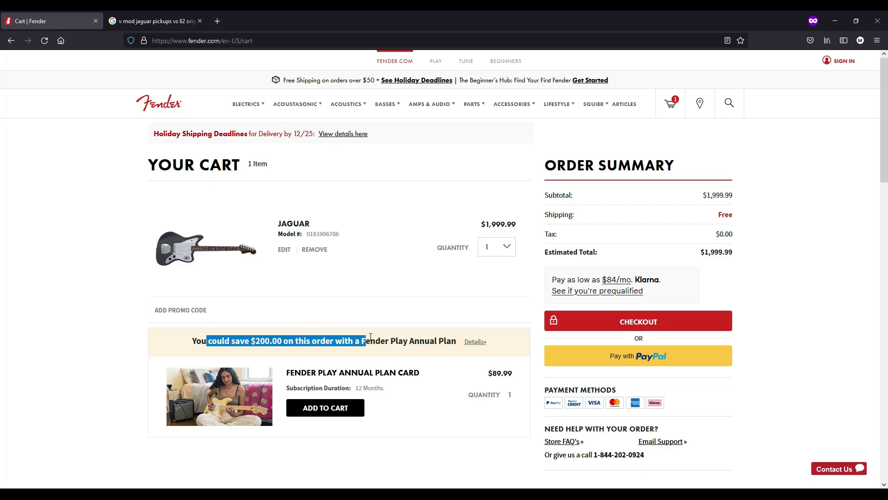
pyautogui.click(370, 340)
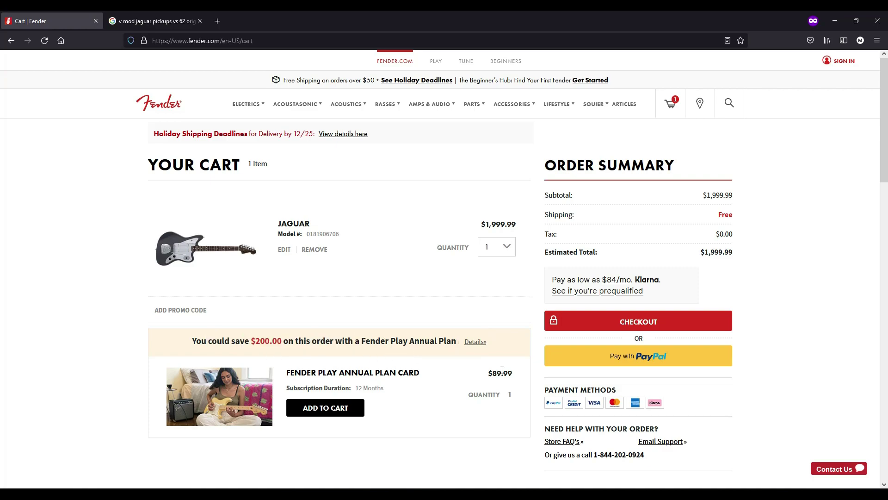
pyautogui.moveTo(489, 372)
pyautogui.mouseDown()
pyautogui.moveTo(512, 374)
pyautogui.moveTo(490, 372)
pyautogui.mouseUp()
pyautogui.click(515, 378)
pyautogui.click(341, 407)
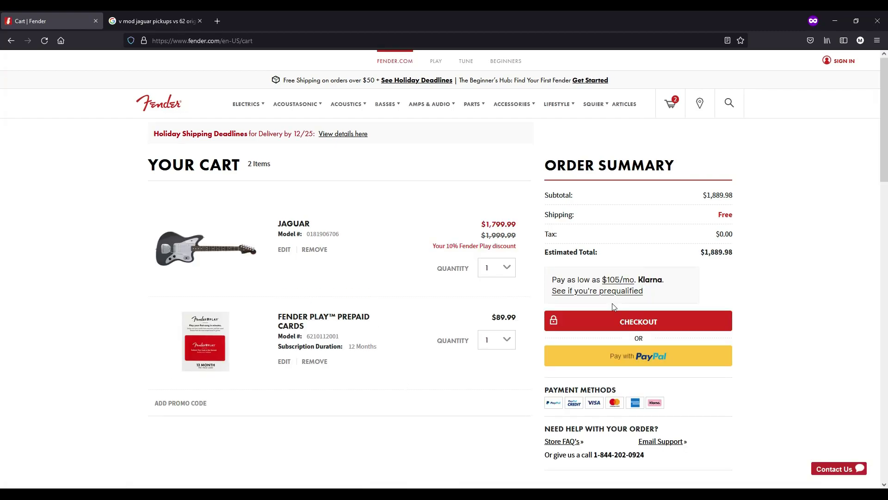
# Check the estimated total, proceed to checkout, and review the order summary, shipping form and delivery methods.
pyautogui.moveTo(695, 252); pyautogui.dragTo(733, 251)
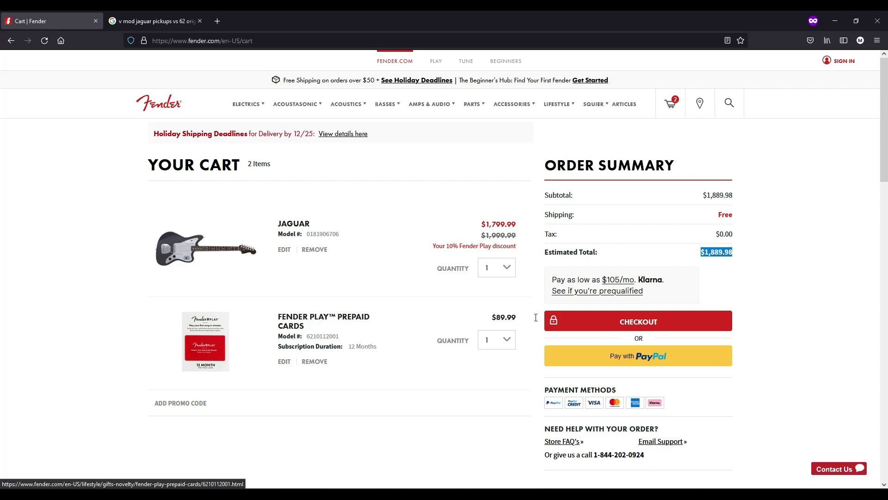
pyautogui.click(609, 330)
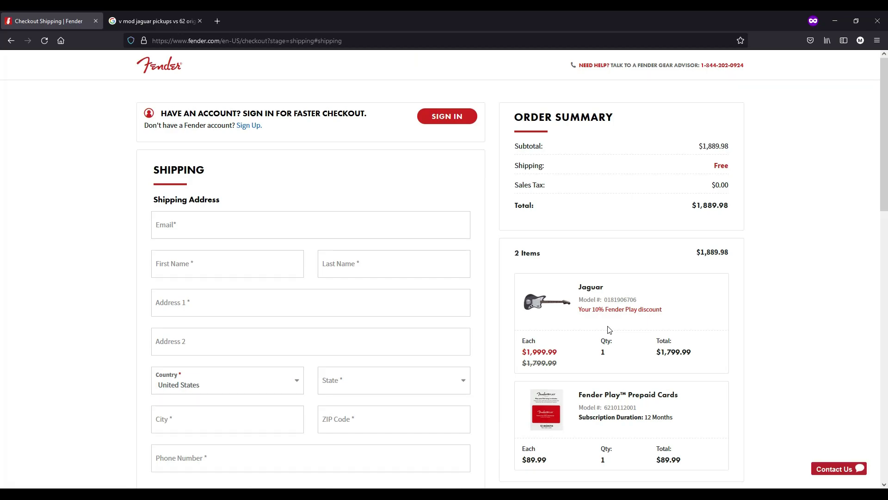
pyautogui.scroll(-1, 610, 329)
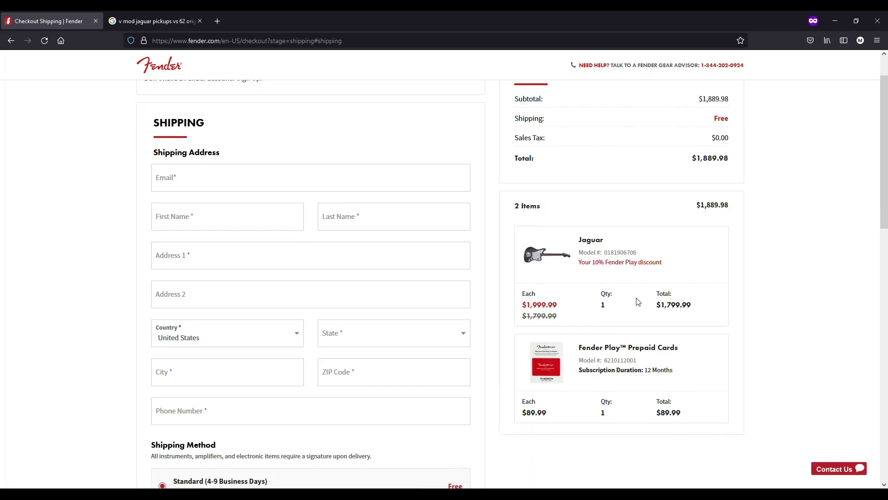
pyautogui.scroll(-1, 638, 302)
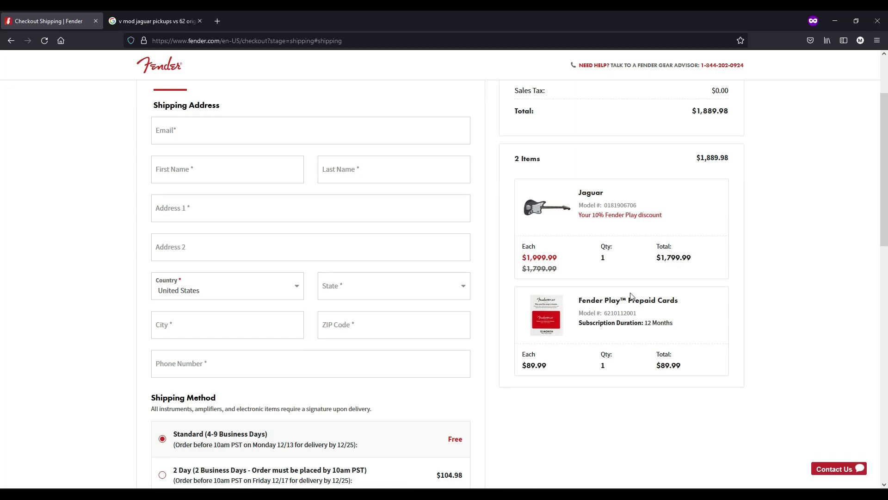
pyautogui.scroll(2, 622, 283)
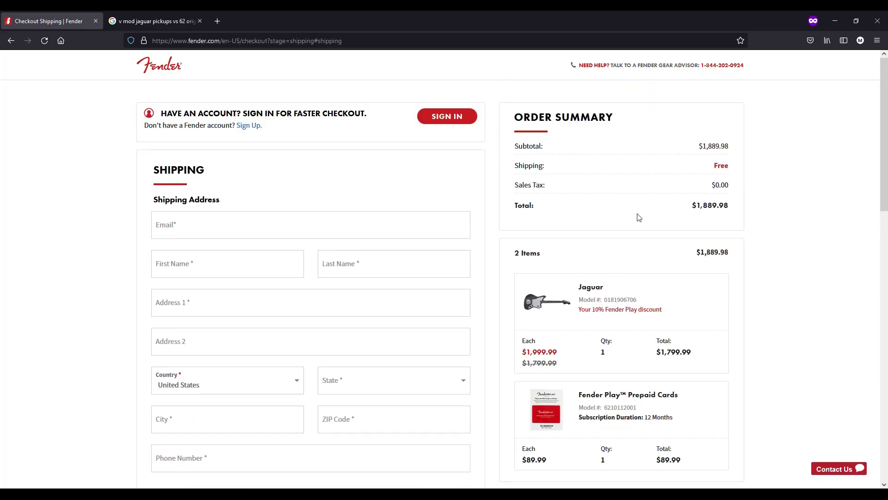
pyautogui.scroll(-7, 634, 221)
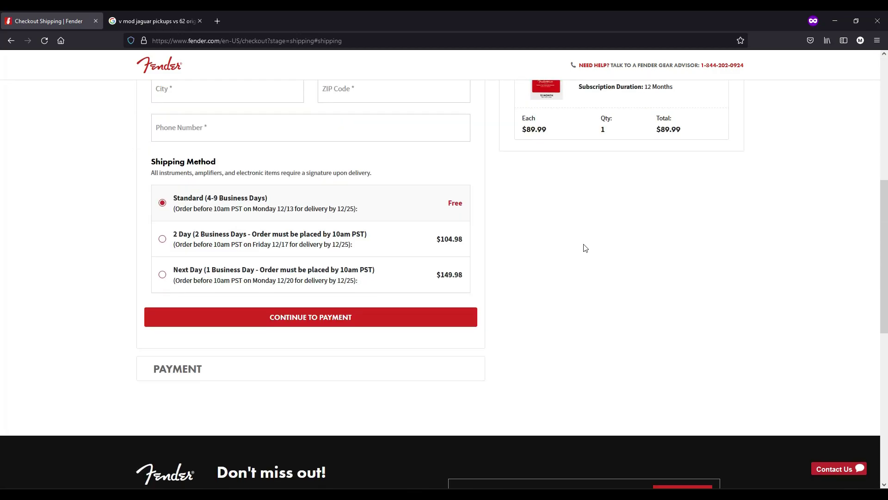
pyautogui.scroll(7, 539, 282)
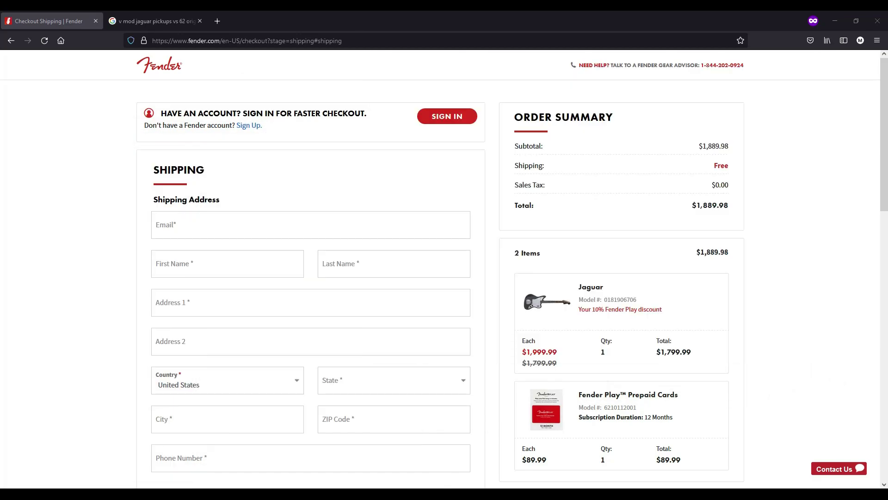
# Switch to Microsoft Edge and read through the order confirmation in Jag receipt.pdf.
pyautogui.moveTo(0, 181); pyautogui.dragTo(296, 12)
pyautogui.scroll(5, 360, 181)
pyautogui.scroll(5, 360, 179)
pyautogui.scroll(-10, 360, 180)
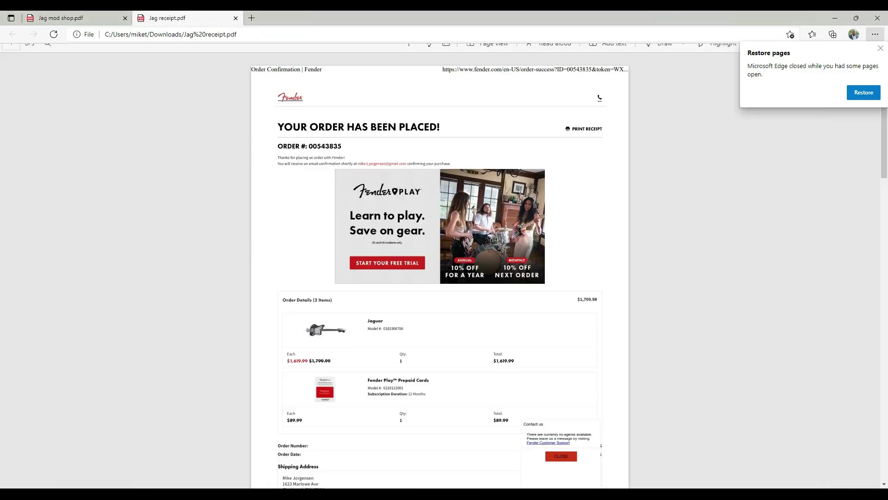
pyautogui.scroll(-3, 524, 268)
pyautogui.scroll(3, 522, 266)
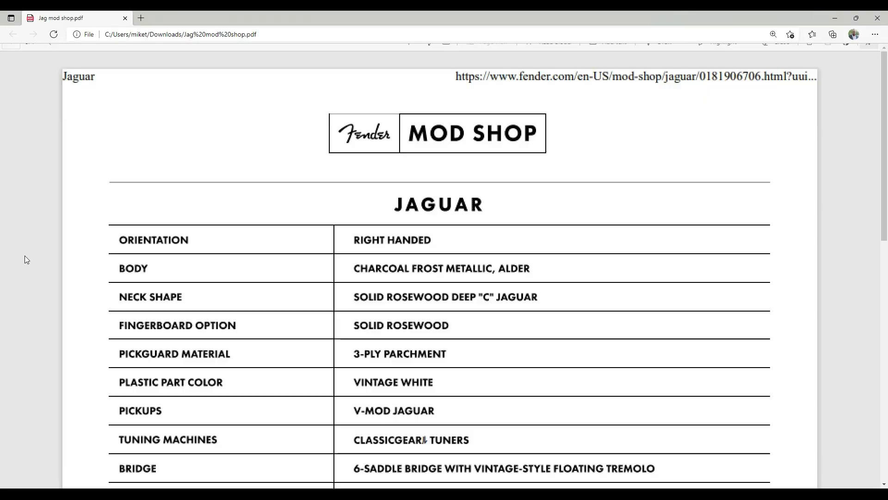
# Examine the specification table and the front, back and three-quarter guitar images in Jag mod shop.pdf.
pyautogui.scroll(-10, 353, 230)
pyautogui.scroll(2, 362, 232)
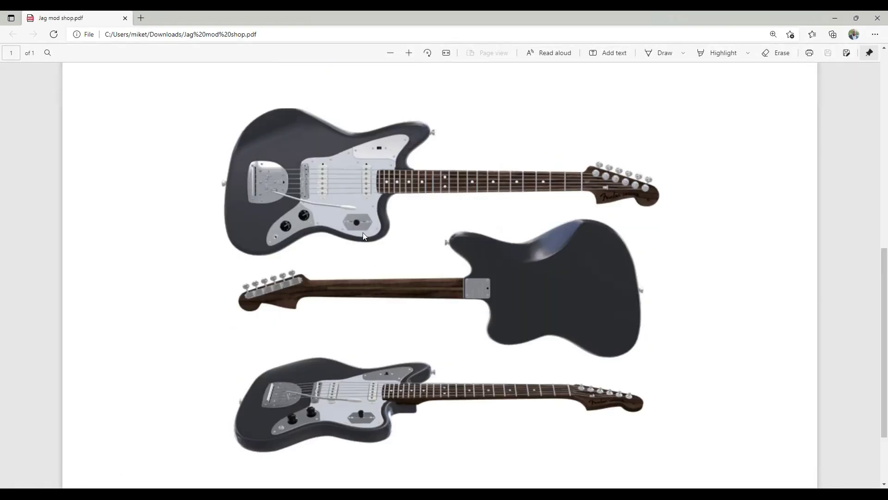
pyautogui.scroll(3, 363, 232)
pyautogui.scroll(-4, 365, 236)
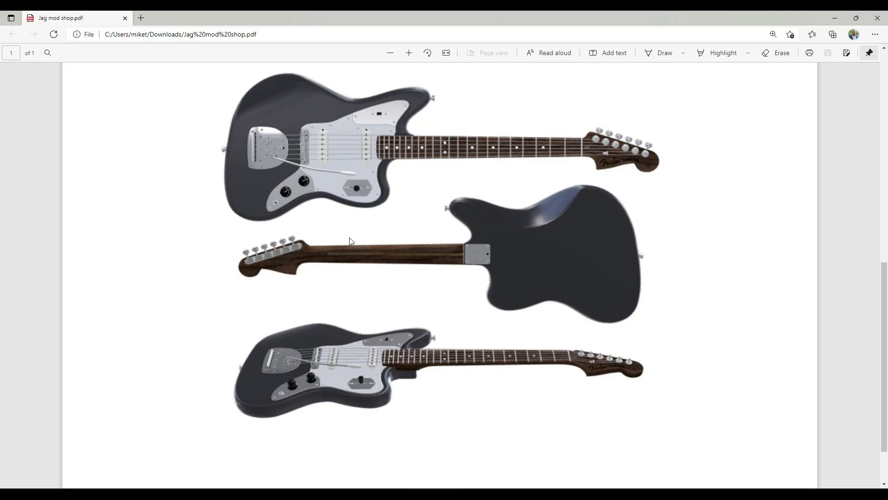
pyautogui.scroll(9, 351, 242)
pyautogui.scroll(2, 463, 269)
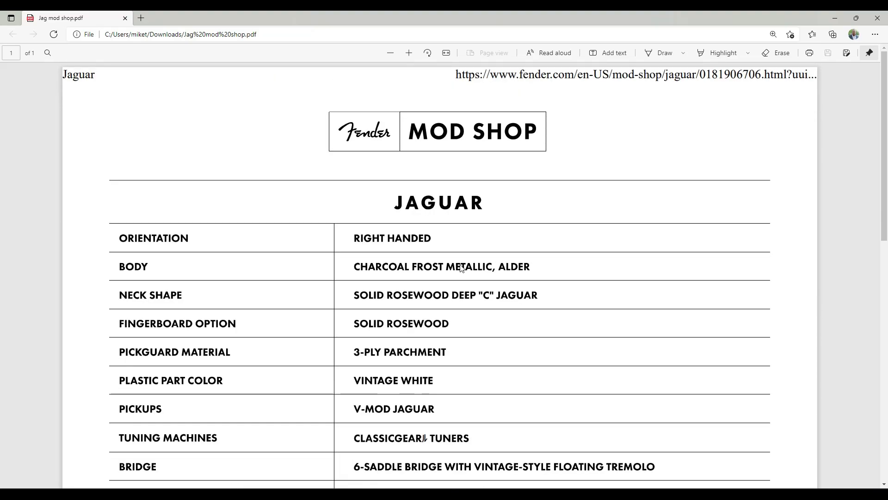
pyautogui.scroll(-10, 481, 273)
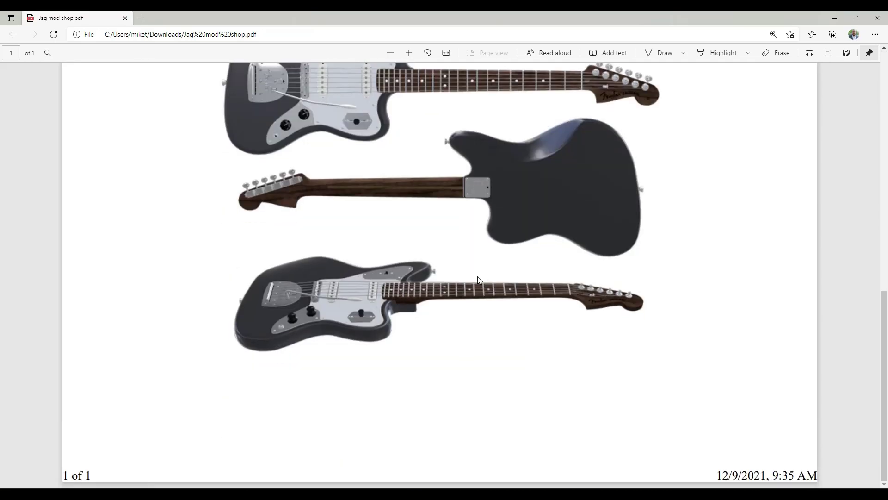
pyautogui.scroll(1, 438, 278)
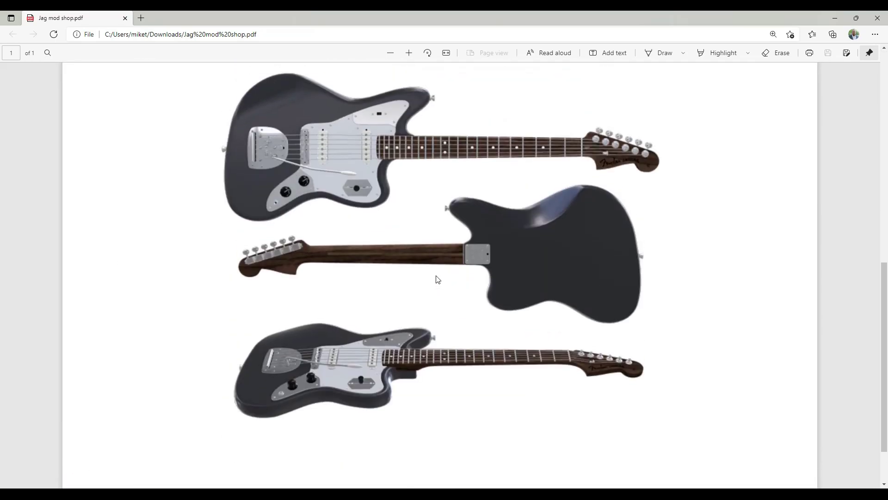
pyautogui.scroll(6, 438, 279)
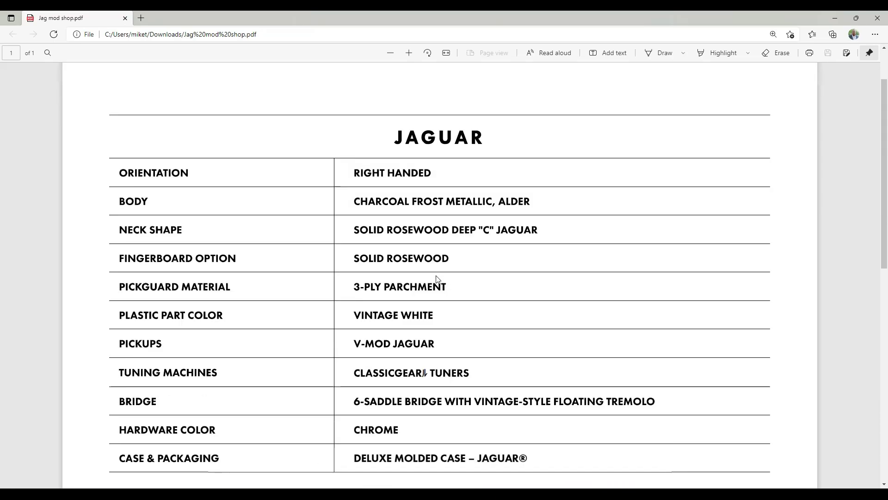
pyautogui.scroll(1, 437, 279)
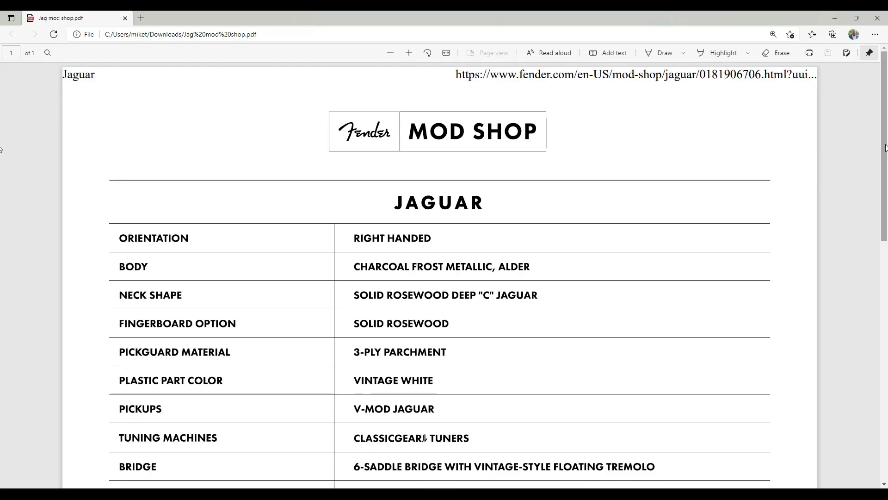
pyautogui.scroll(-1, 878, 176)
pyautogui.moveTo(880, 185); pyautogui.dragTo(868, 296)
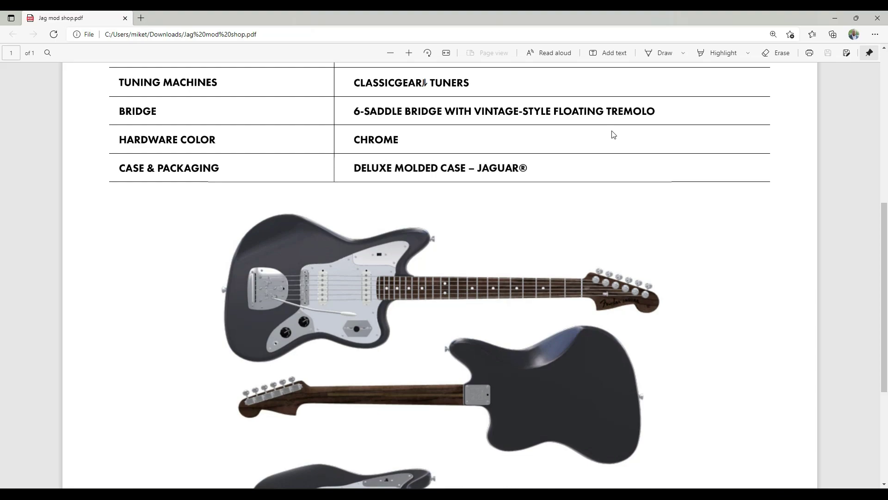
pyautogui.scroll(7, 613, 134)
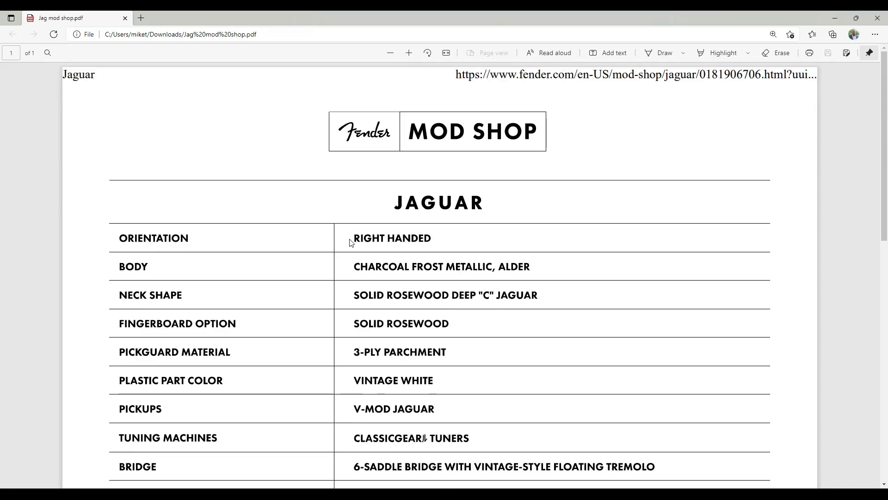
pyautogui.scroll(-5, 429, 249)
pyautogui.scroll(-2, 448, 263)
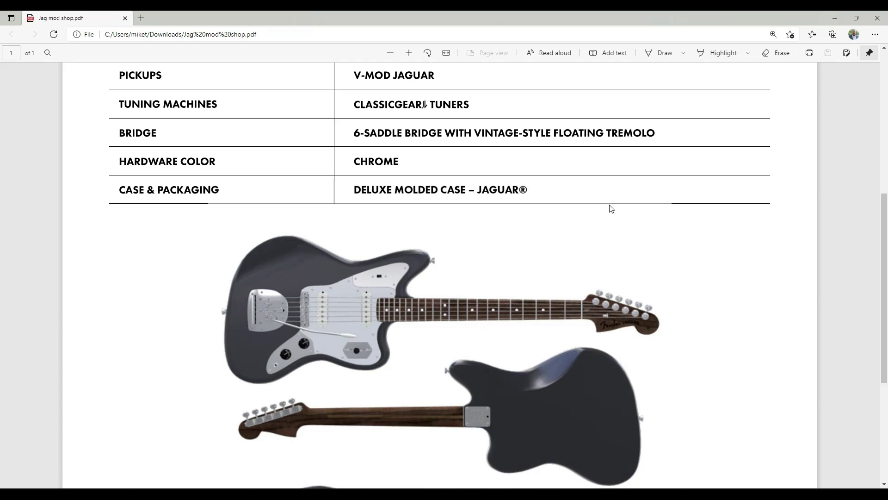
pyautogui.scroll(-3, 528, 207)
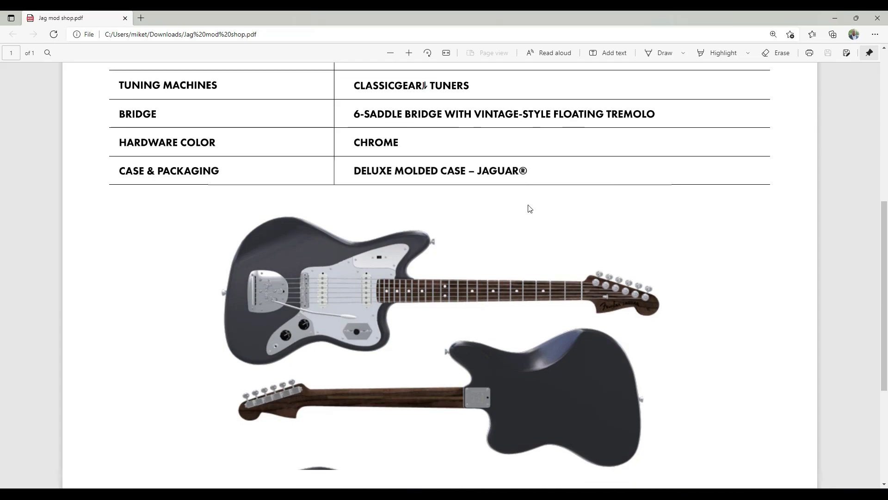